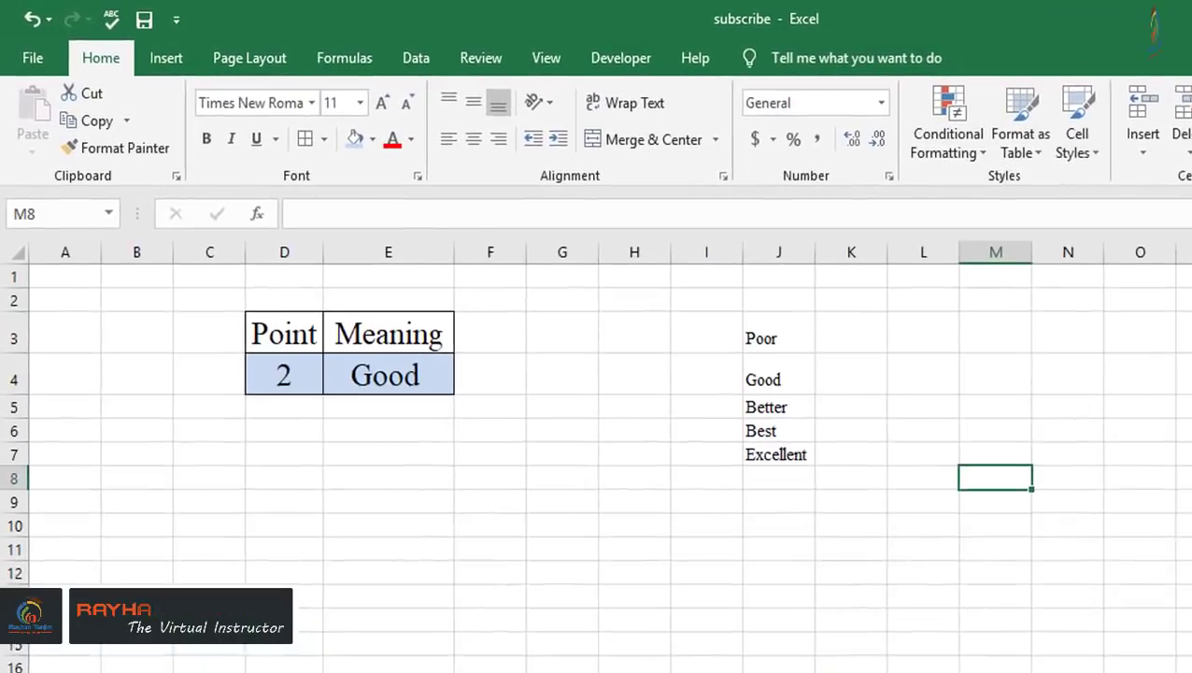
- Enter 1 and then 5 as the Point in D4, so E4 shows Excellent
left_click(294, 385)
type("1")
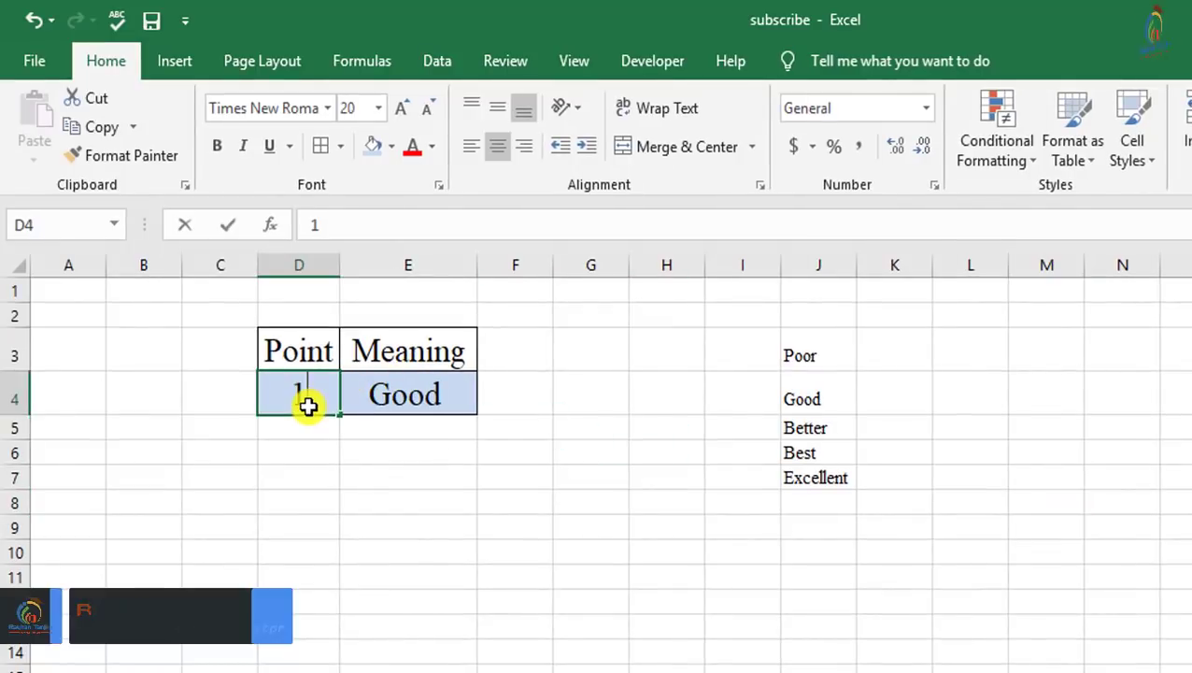
key("Return")
left_click(305, 385)
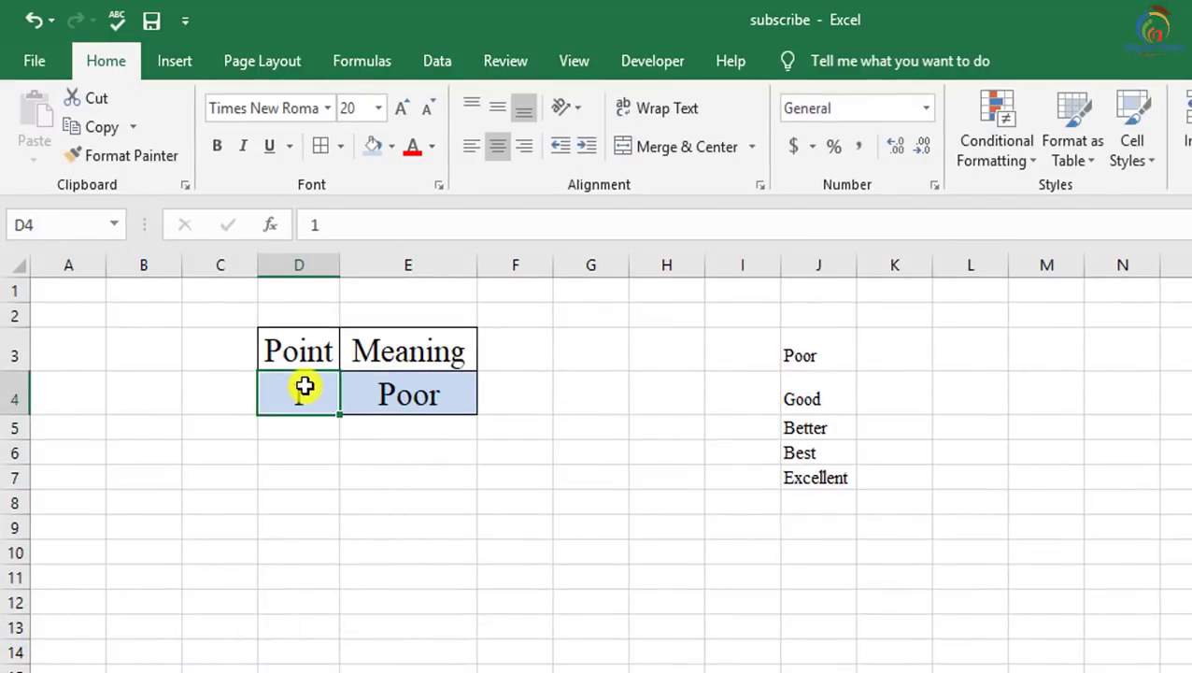
type("5")
key("Return")
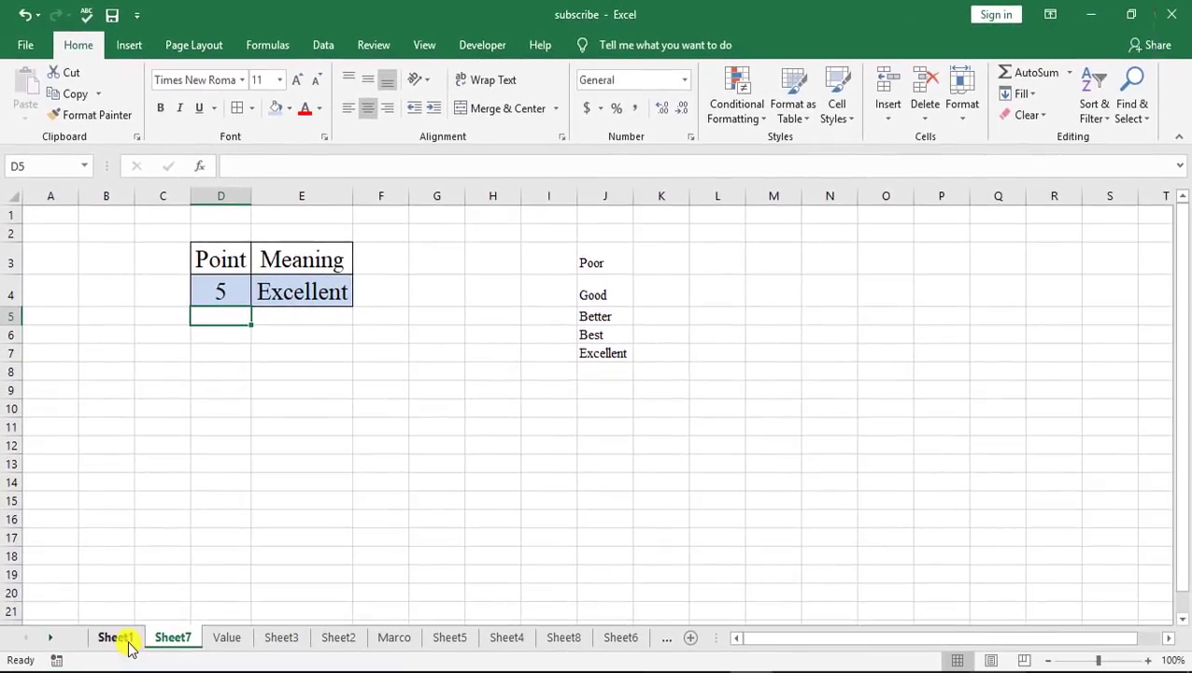
left_click(116, 637)
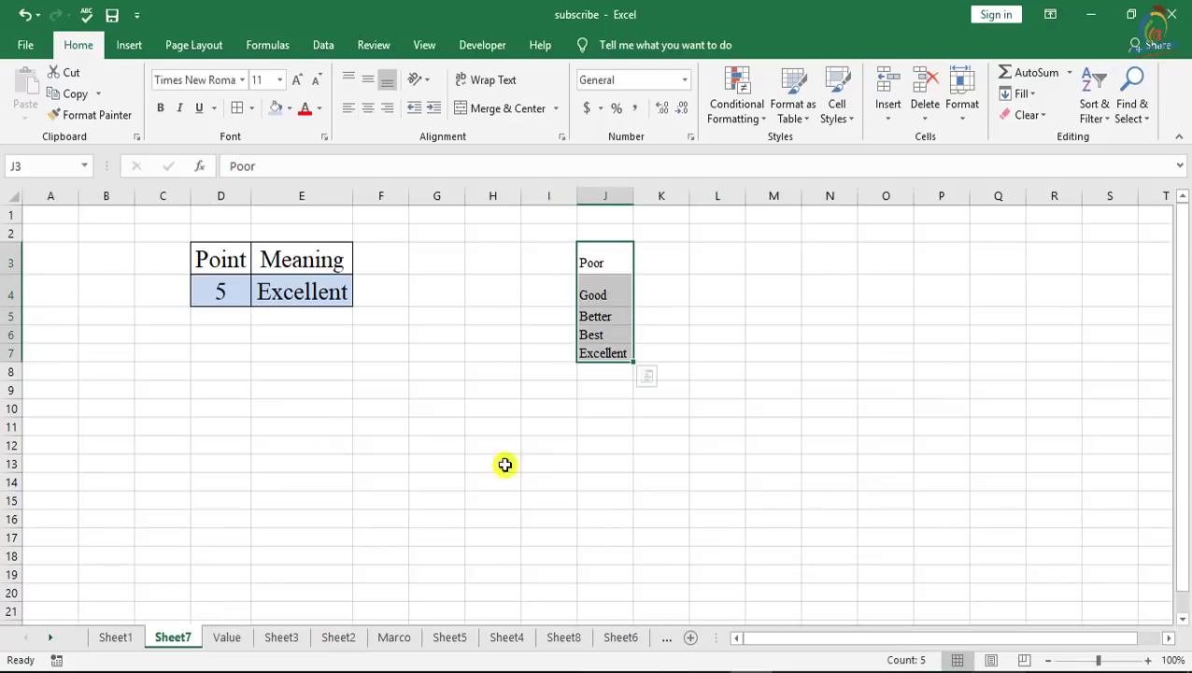
left_click(557, 463)
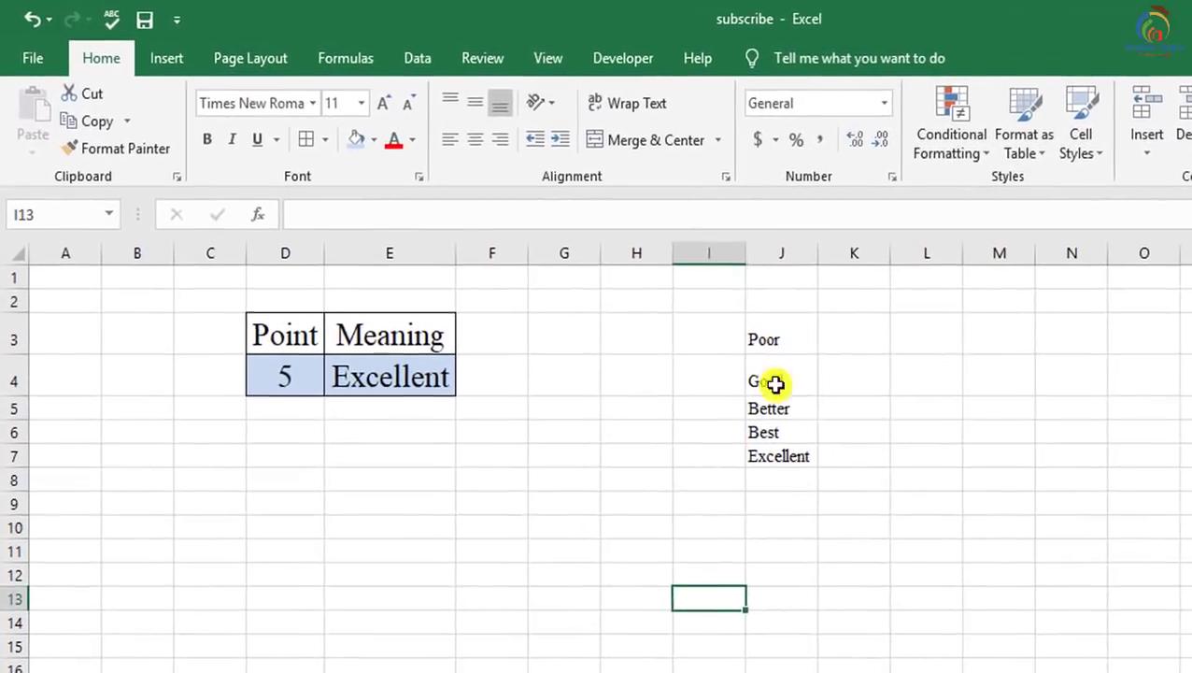
- Set the Point in D4 to 3
left_click(285, 376)
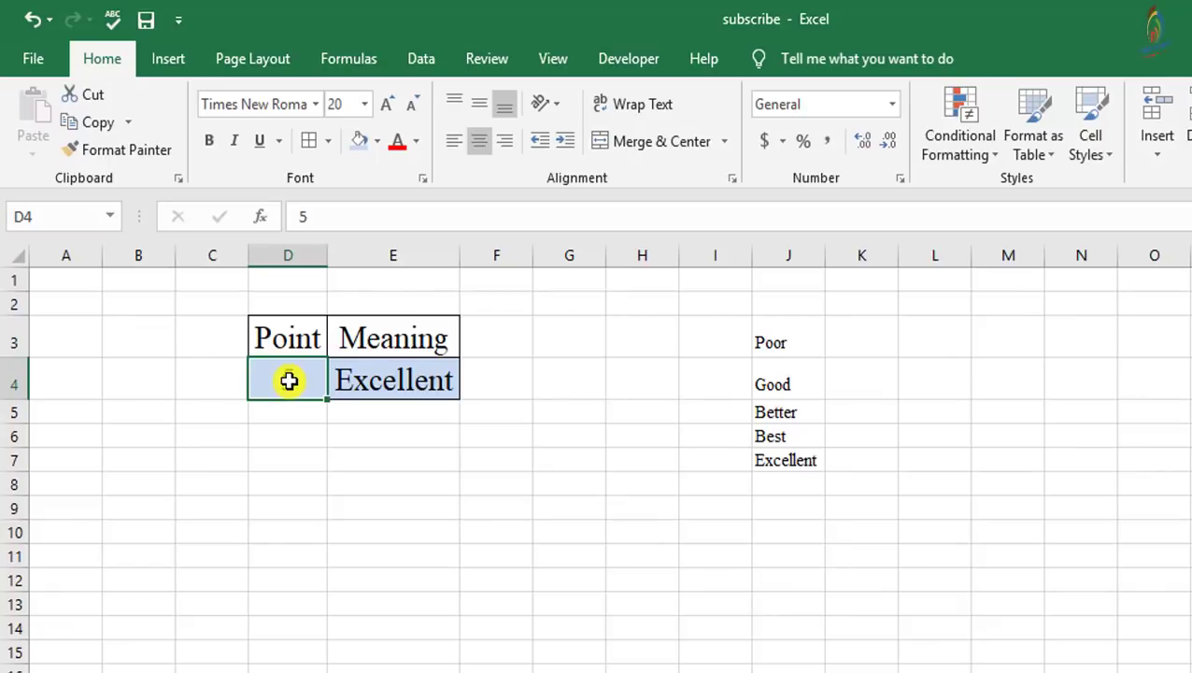
type("3")
key("Return")
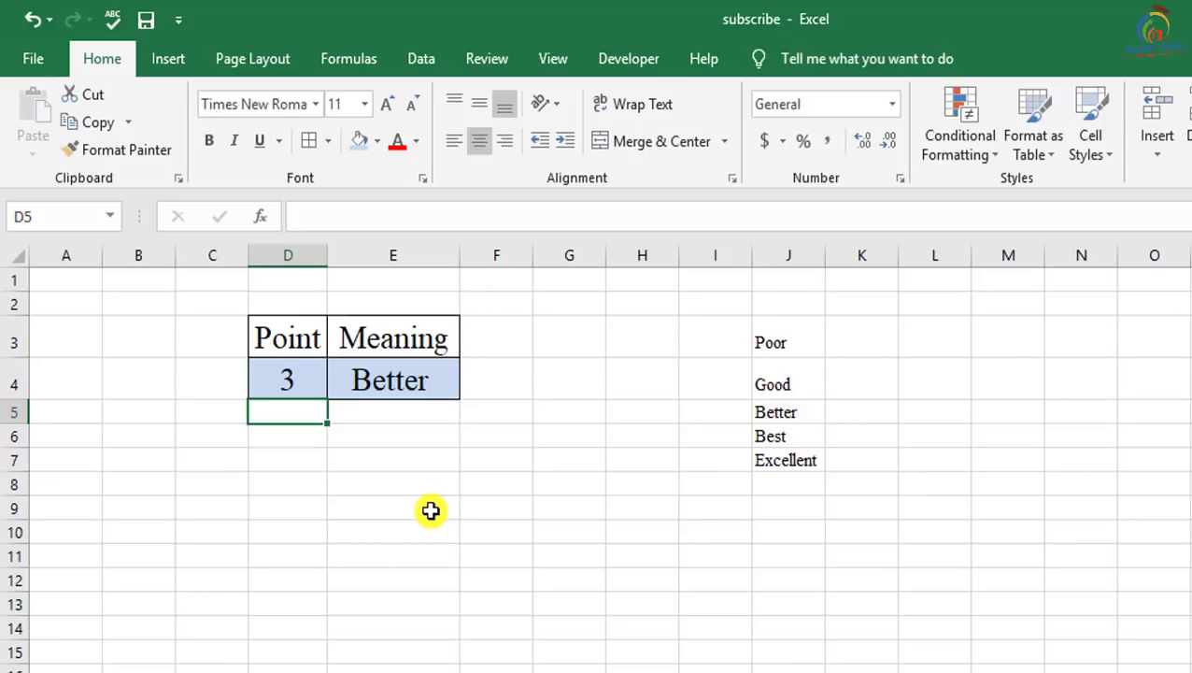
- Delete the CHOOSE formula from the Meaning cell E4, leaving it empty
left_click(420, 390)
double_click(421, 391)
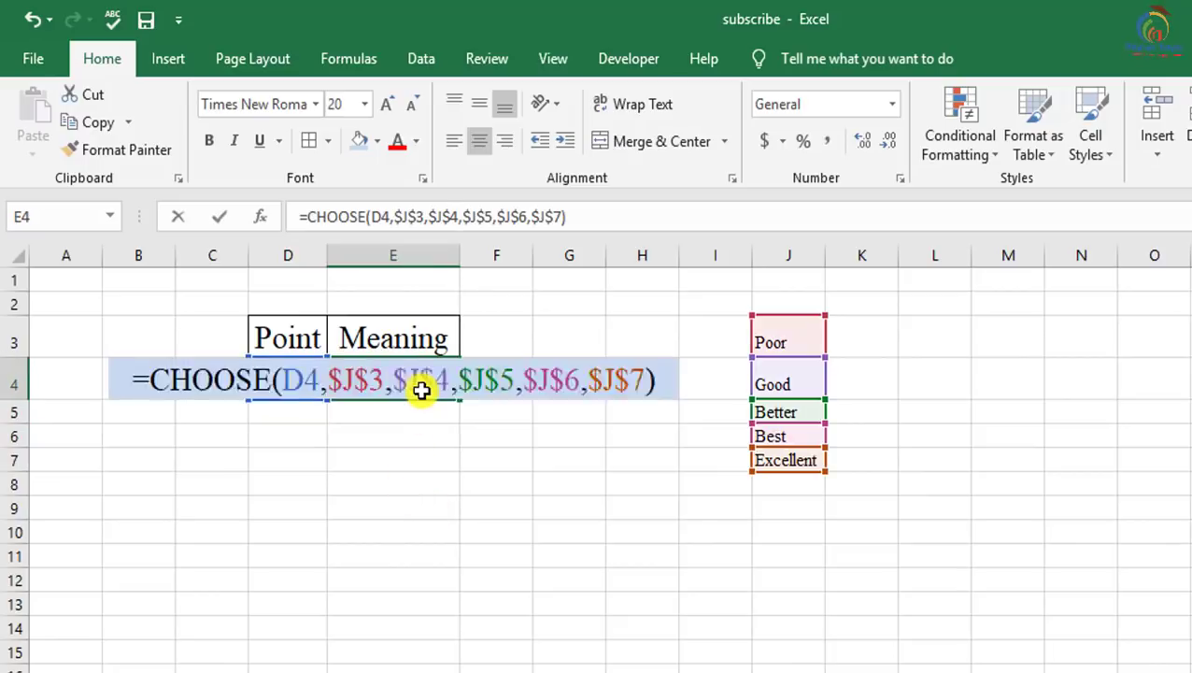
key("BackSpace")
left_click(439, 465)
- In E4, begin the formula =CHOOSE(d4, with D4 as the index number
left_click(378, 381)
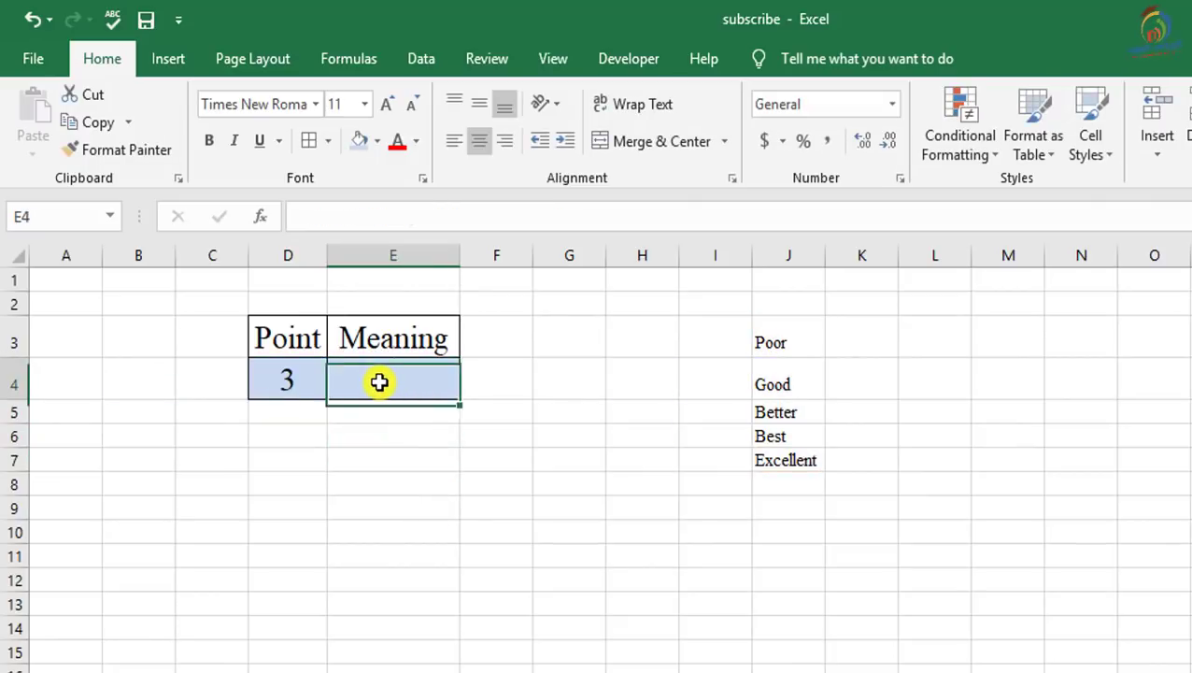
type("=")
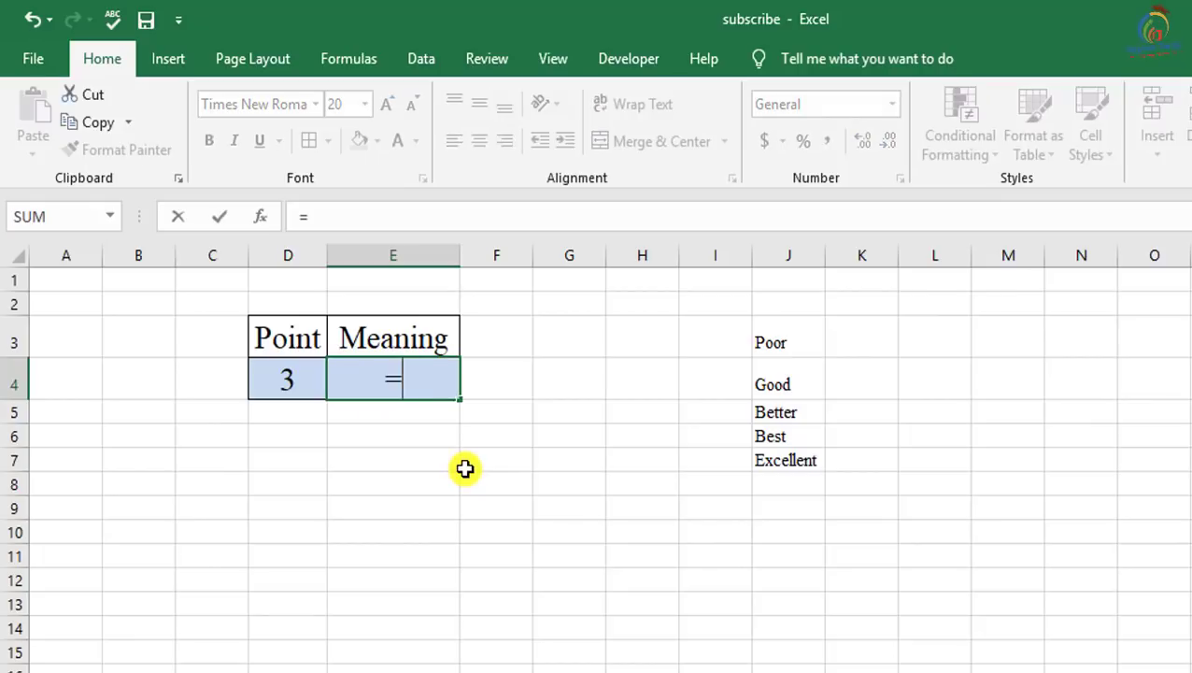
type("cho")
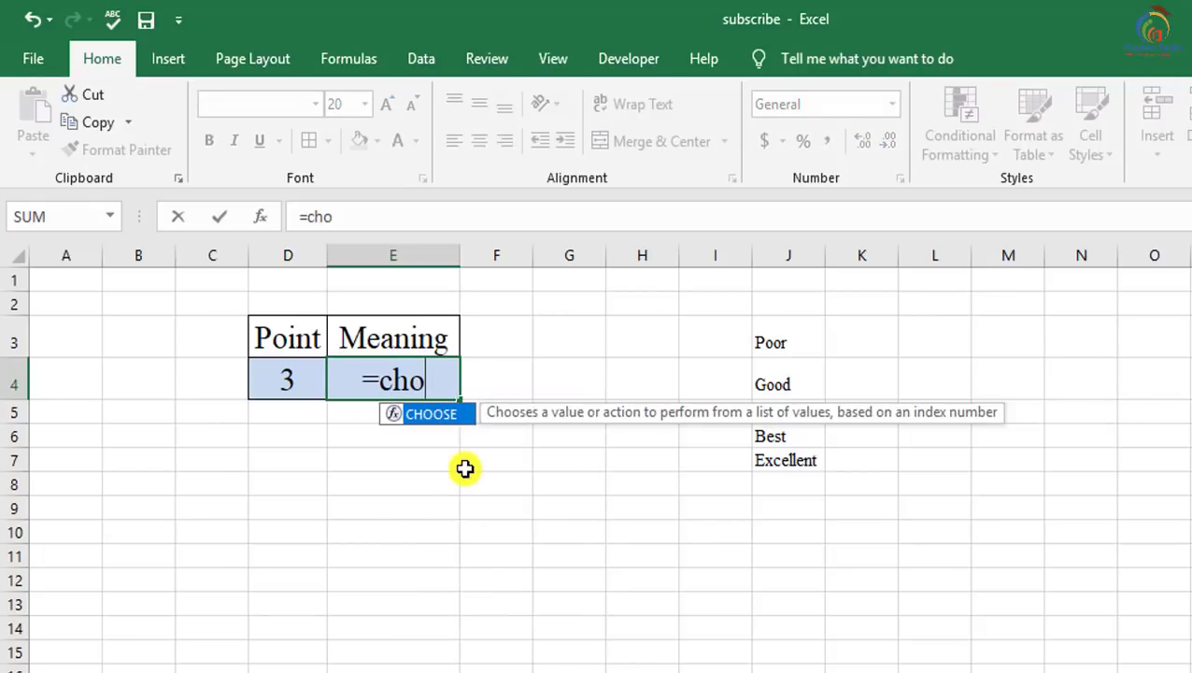
key("Tab")
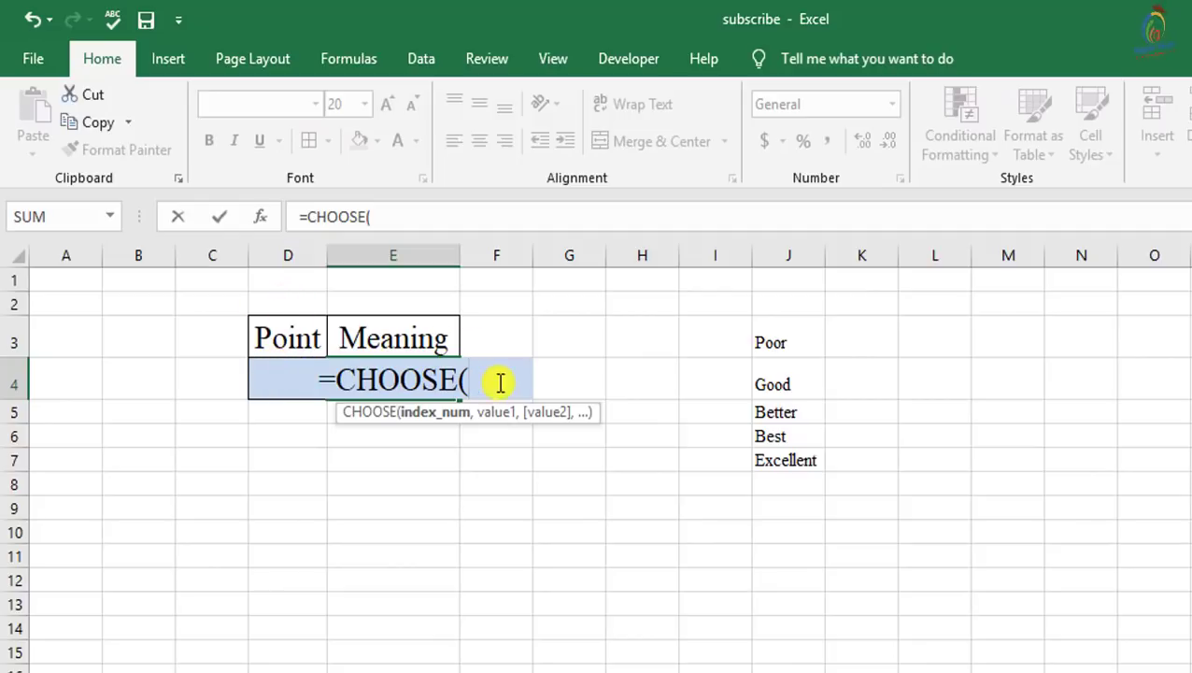
type("d4")
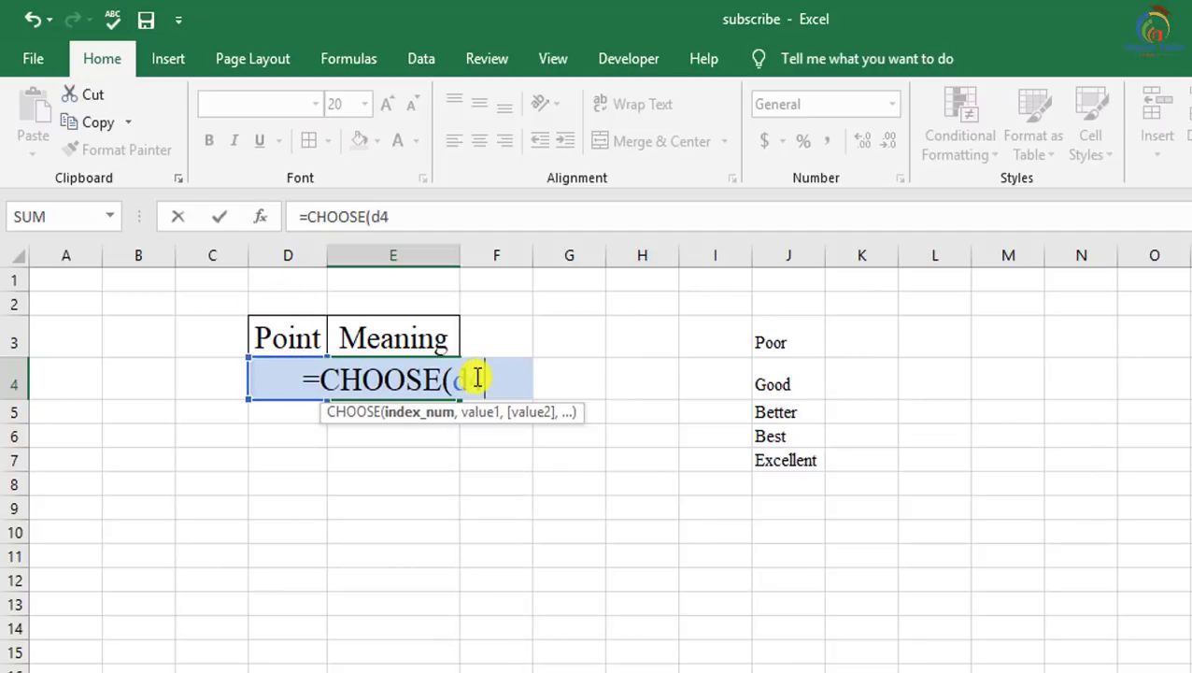
type(",")
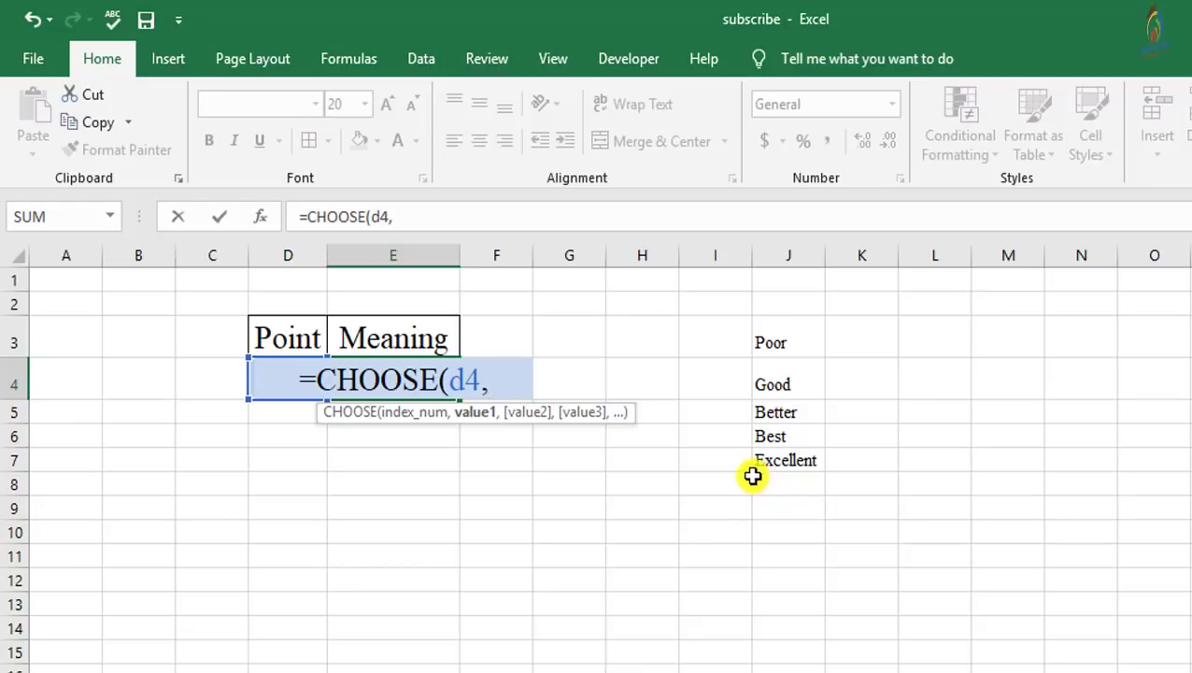
- Add absolute references $J$3 and $J$4 as the first CHOOSE options
left_click(793, 339)
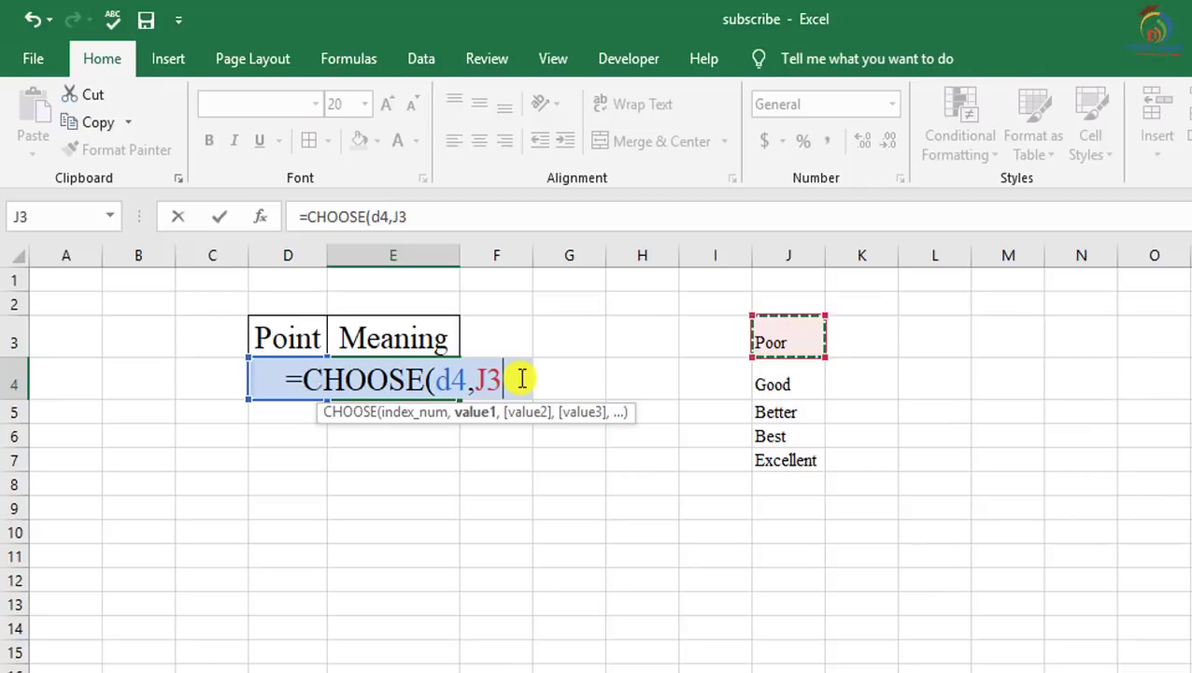
key("F4")
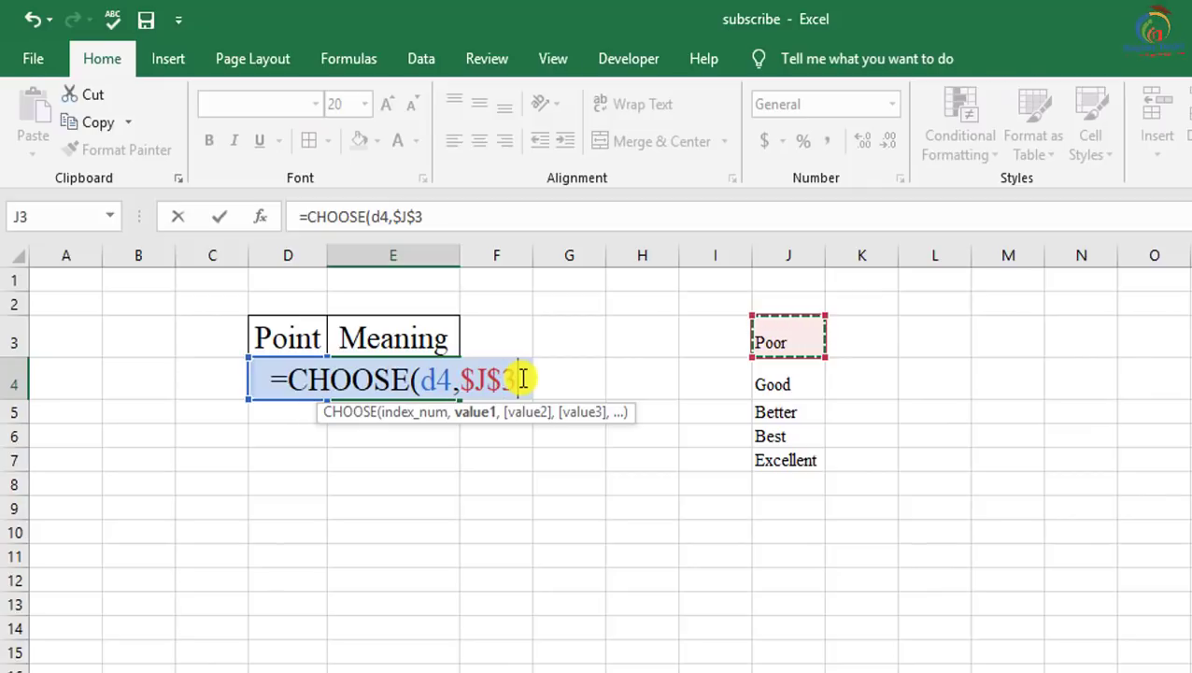
type(",")
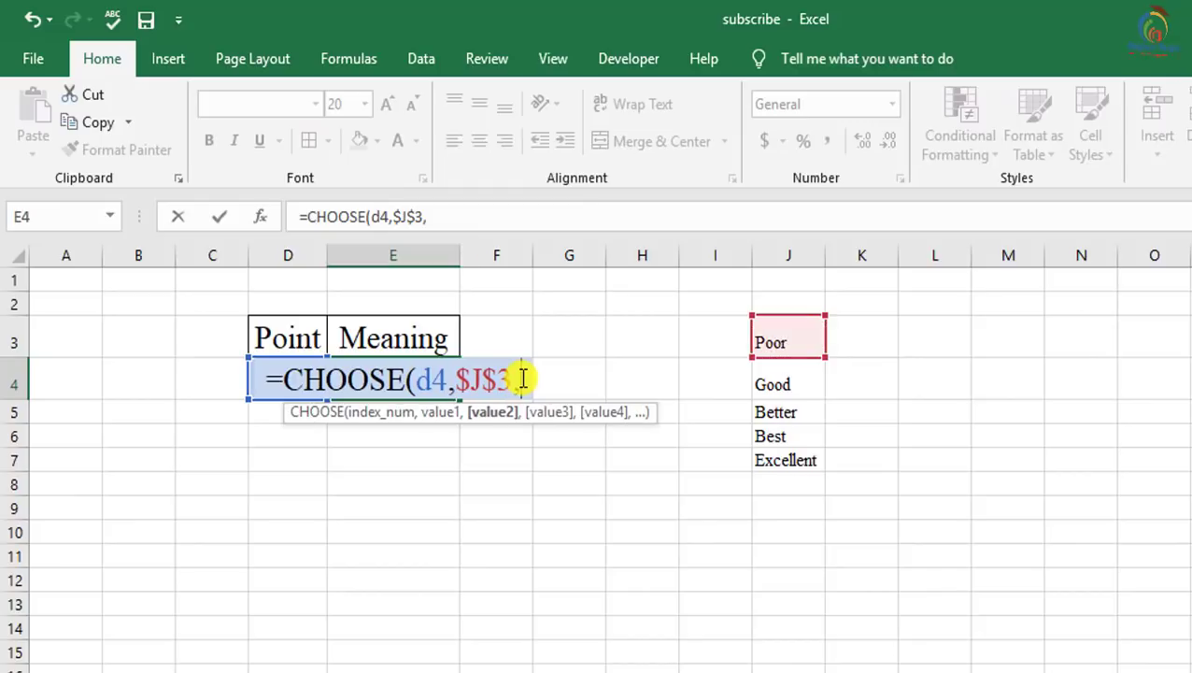
left_click(792, 385)
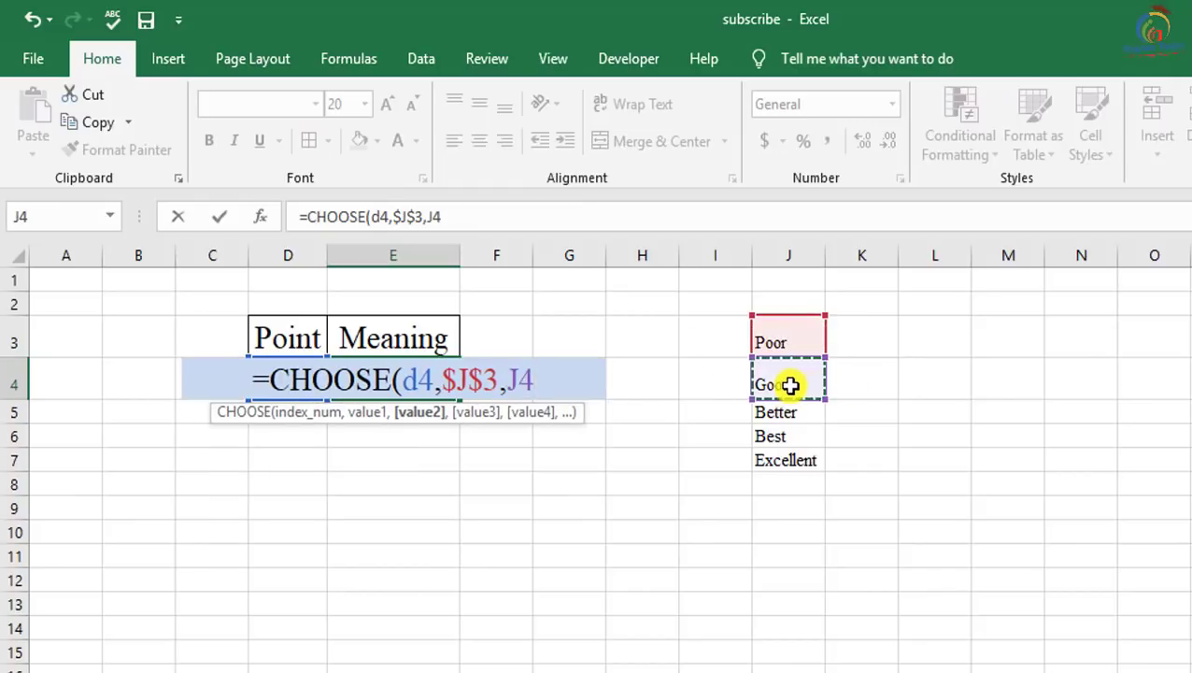
key("F4")
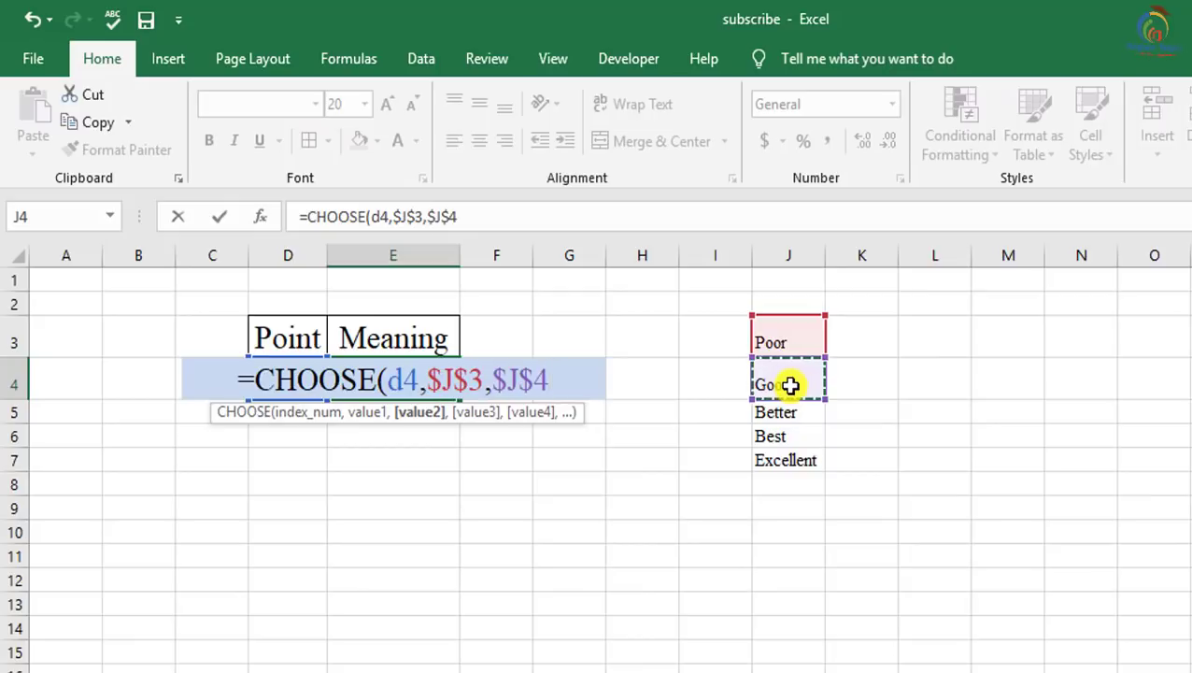
type(",")
- Add $J$6 and $J$7 as the remaining options and close the CHOOSE parenthesis
left_click(793, 415)
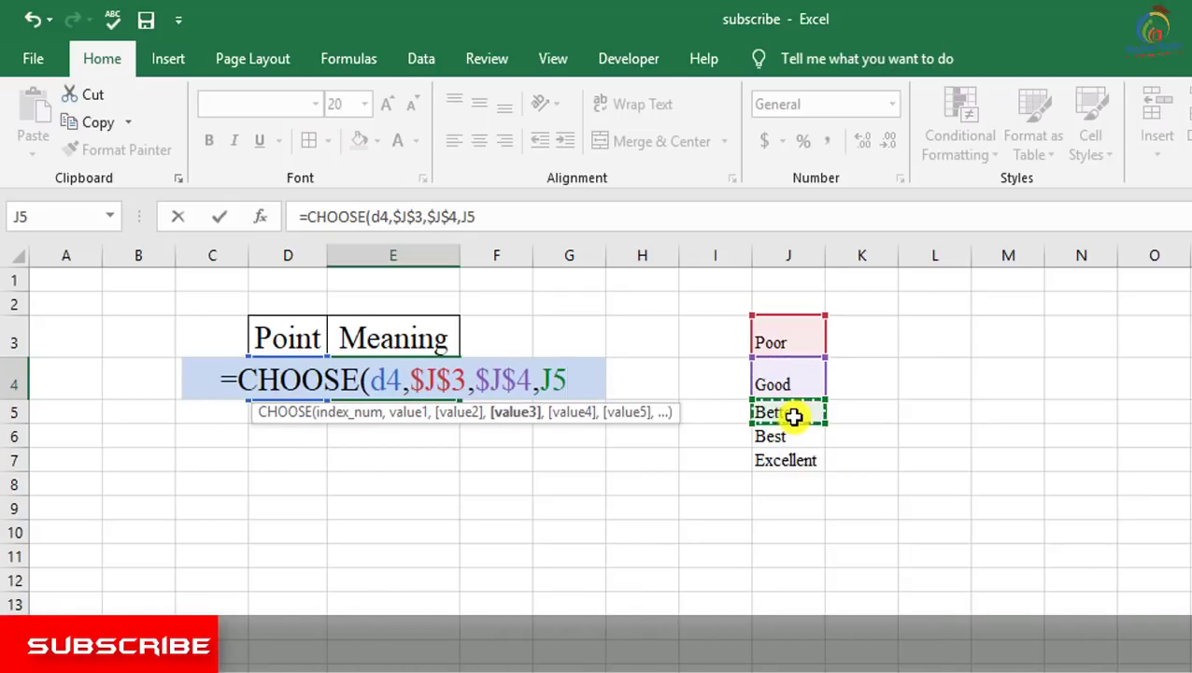
key("F4")
left_click(793, 431)
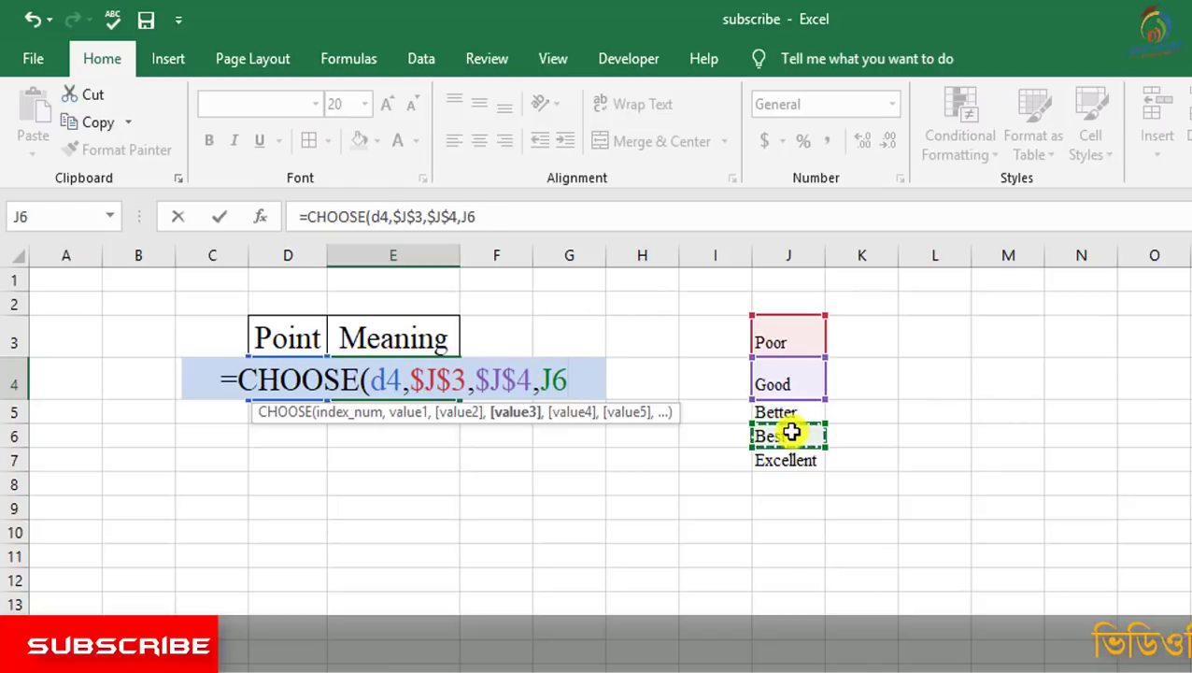
key("F4")
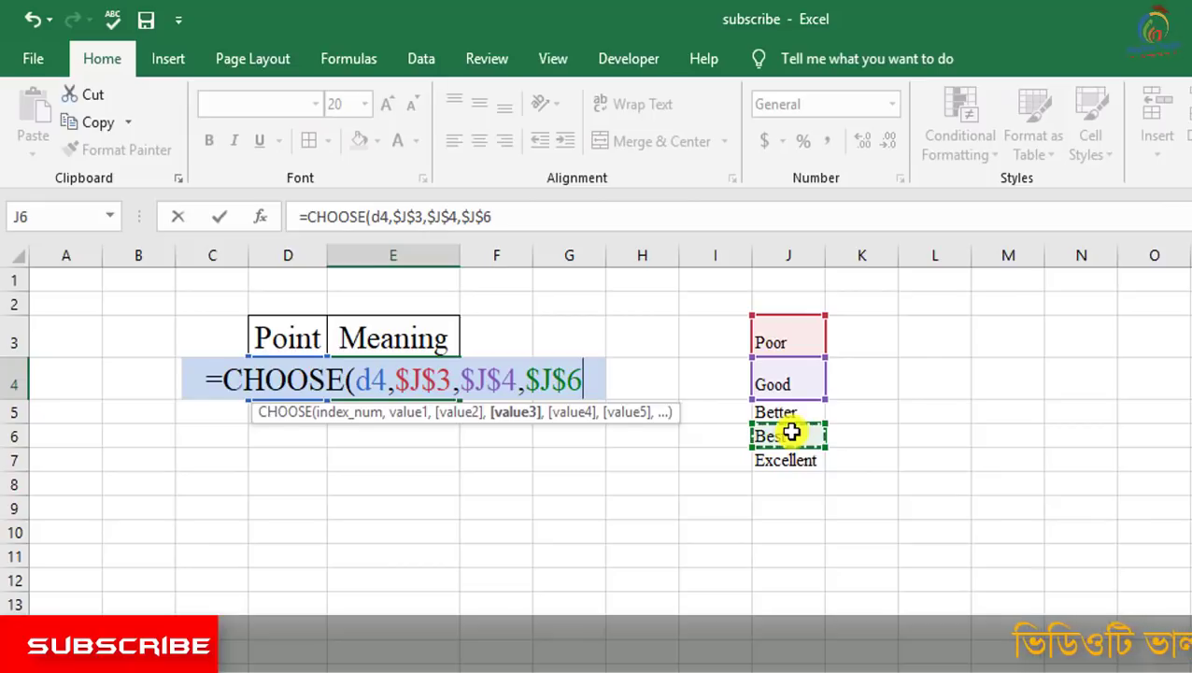
type(",")
left_click(793, 459)
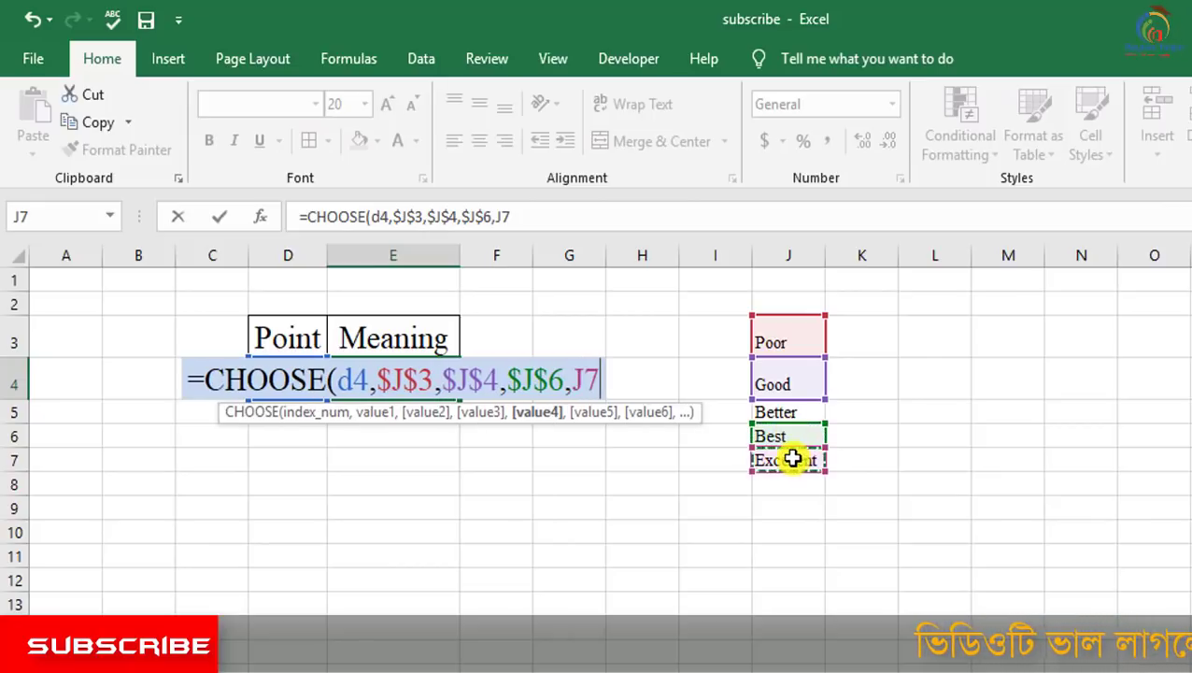
key("F4")
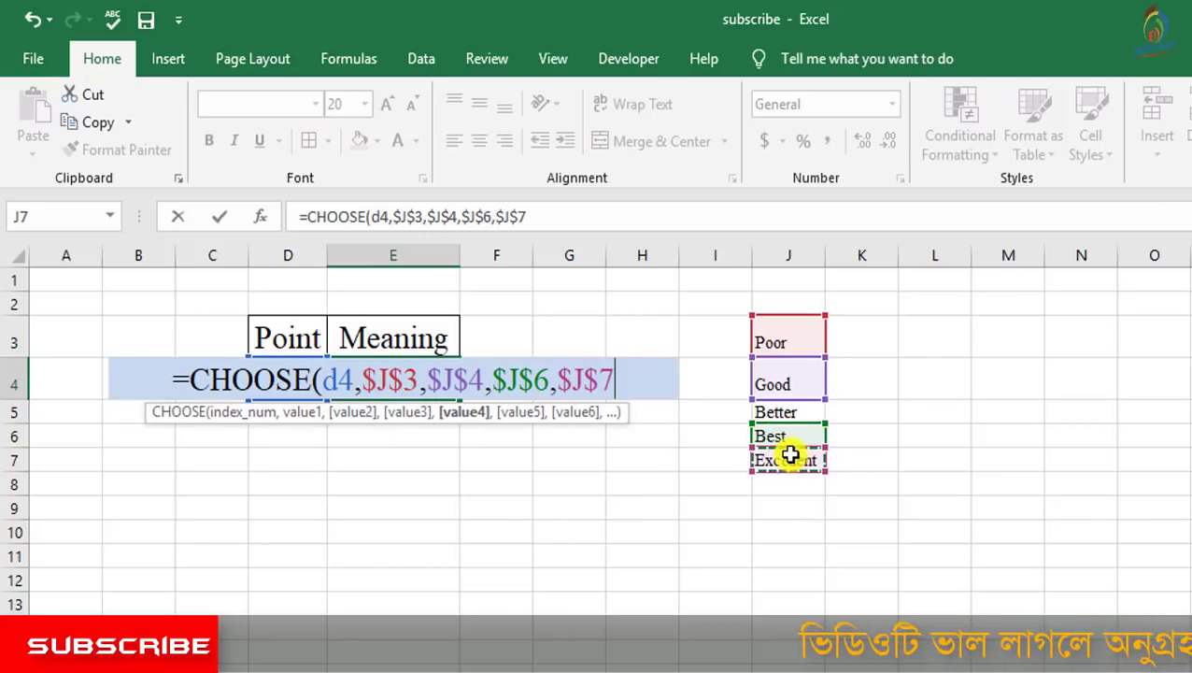
type(")")
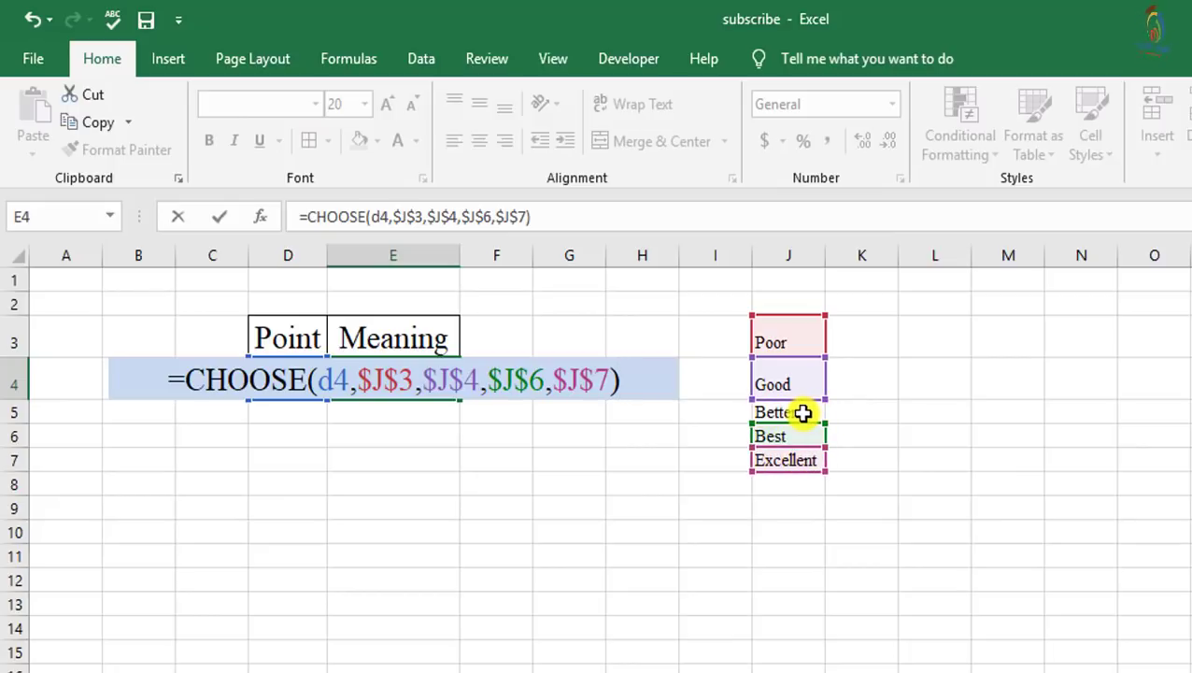
- Commit =CHOOSE(d4,$J$3,$J$4,$J$6,$J$7) in E4 so Point 3 displays Best
key("Return")
- Change the Point in D4 to 4 so Meaning reads Excellent
left_click(301, 382)
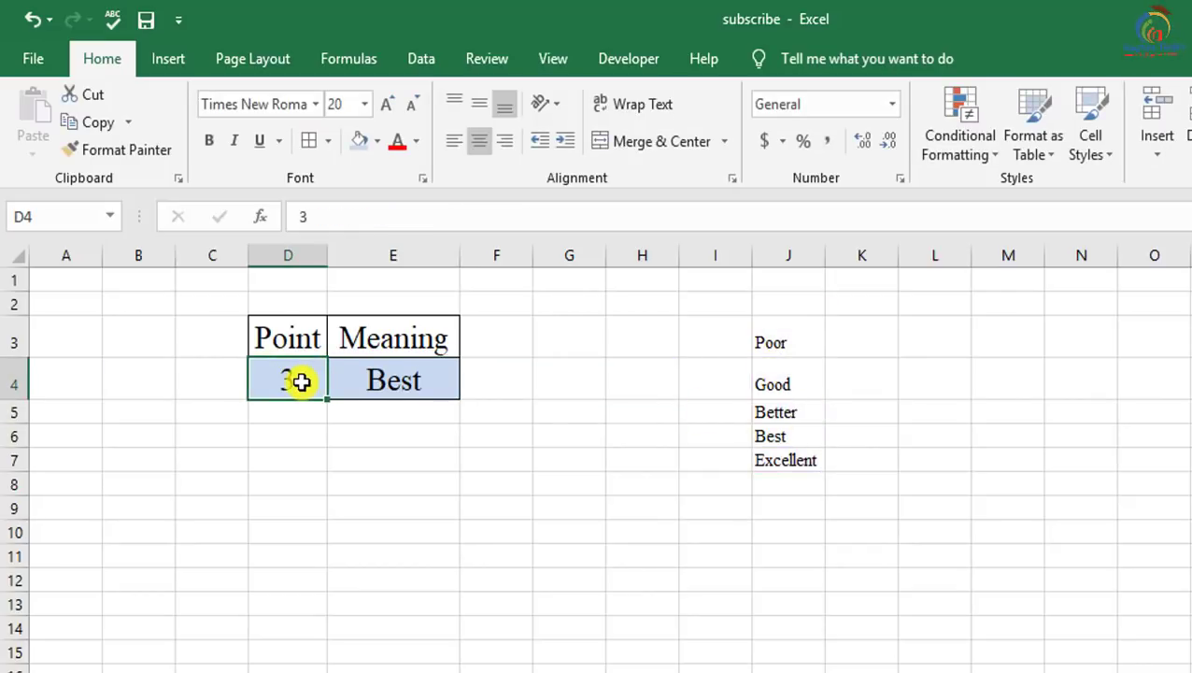
left_click(775, 338)
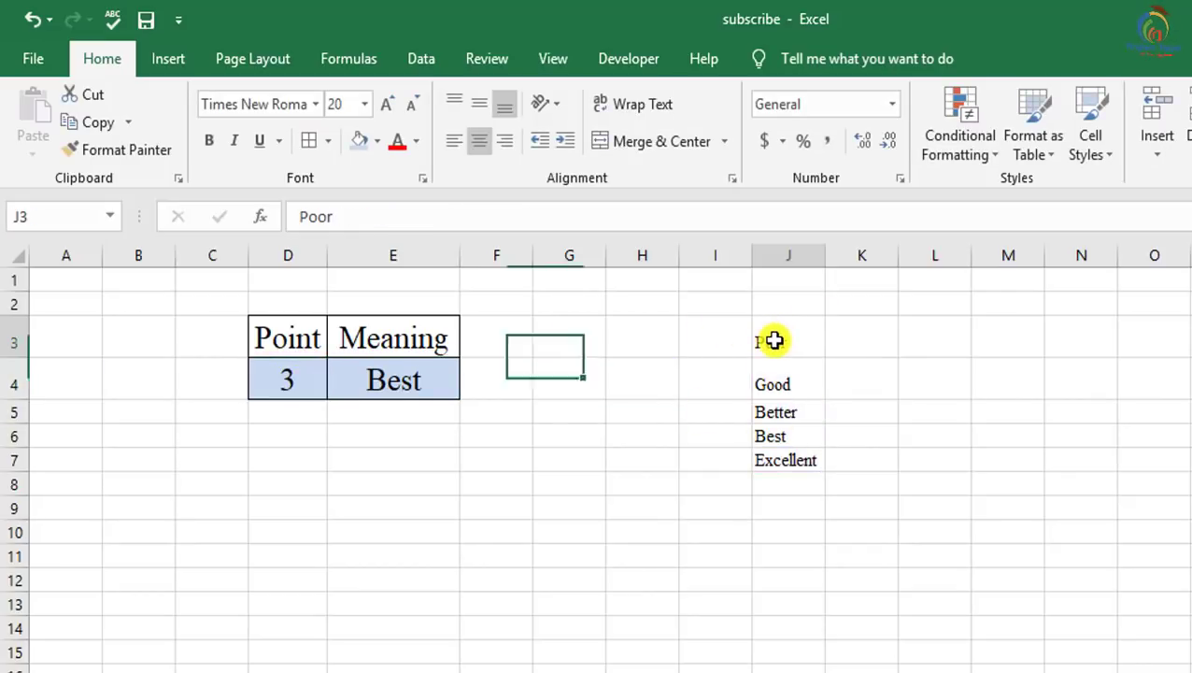
left_click(785, 386)
left_click(785, 437)
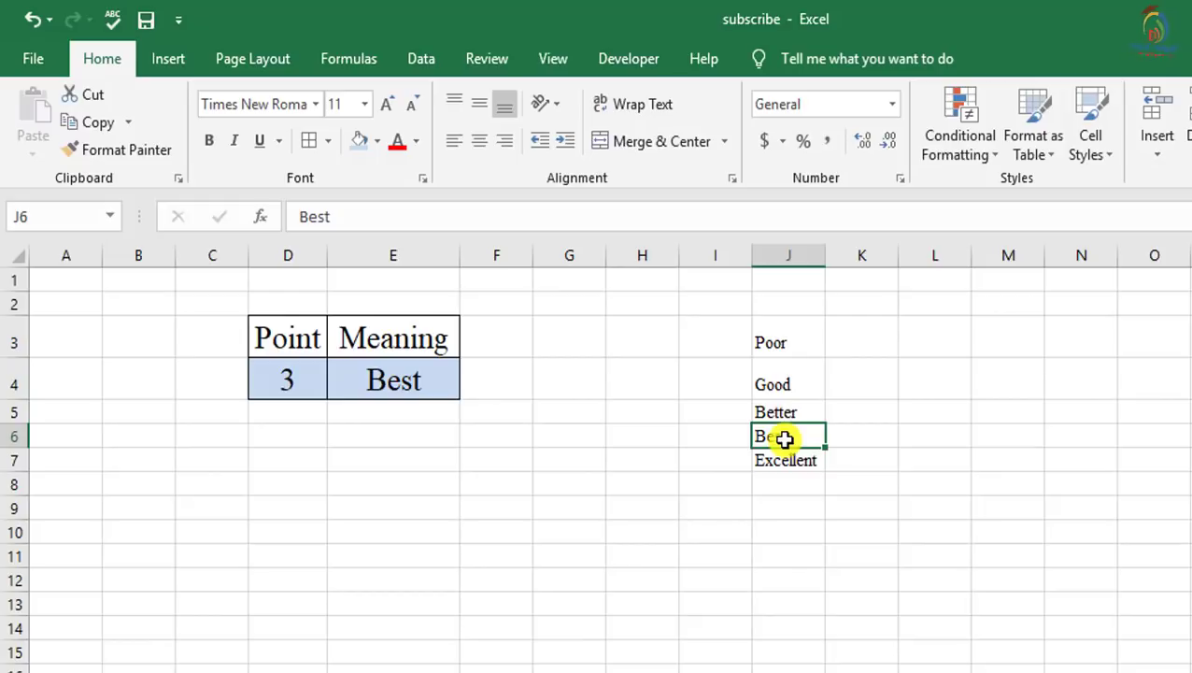
left_click(305, 385)
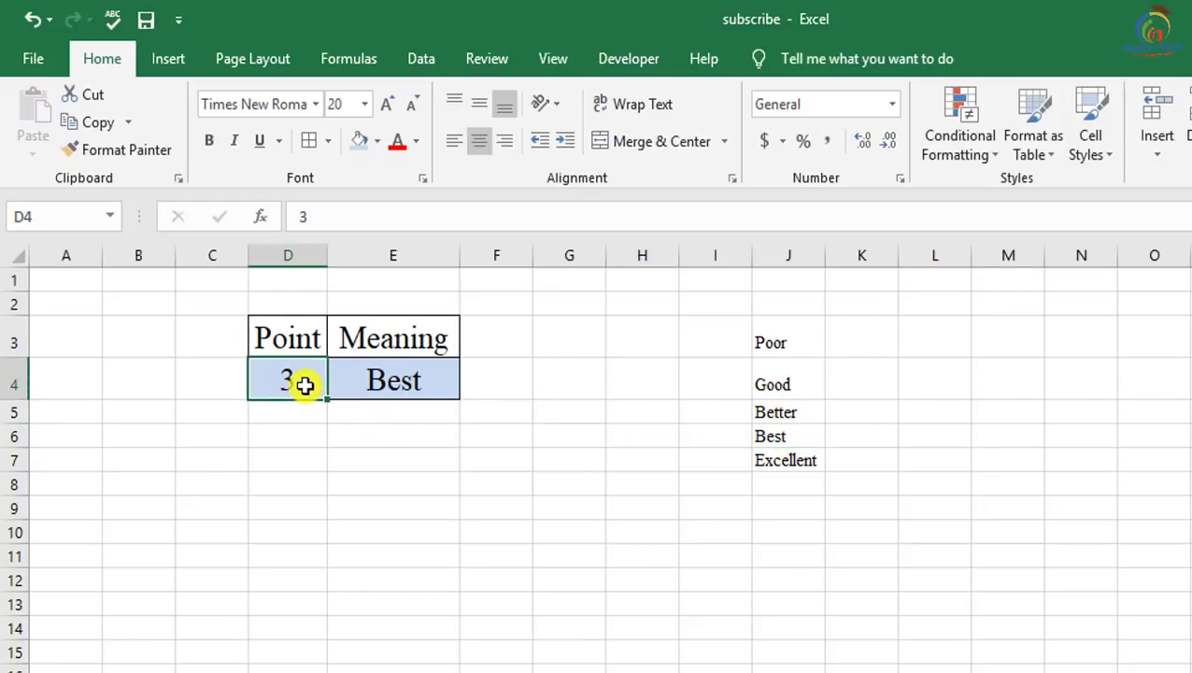
type("4")
key("Return")
- Number the Poor-to-Excellent list 1 through 5 in I3:I7 using 1, 2 and fill
left_click(789, 458)
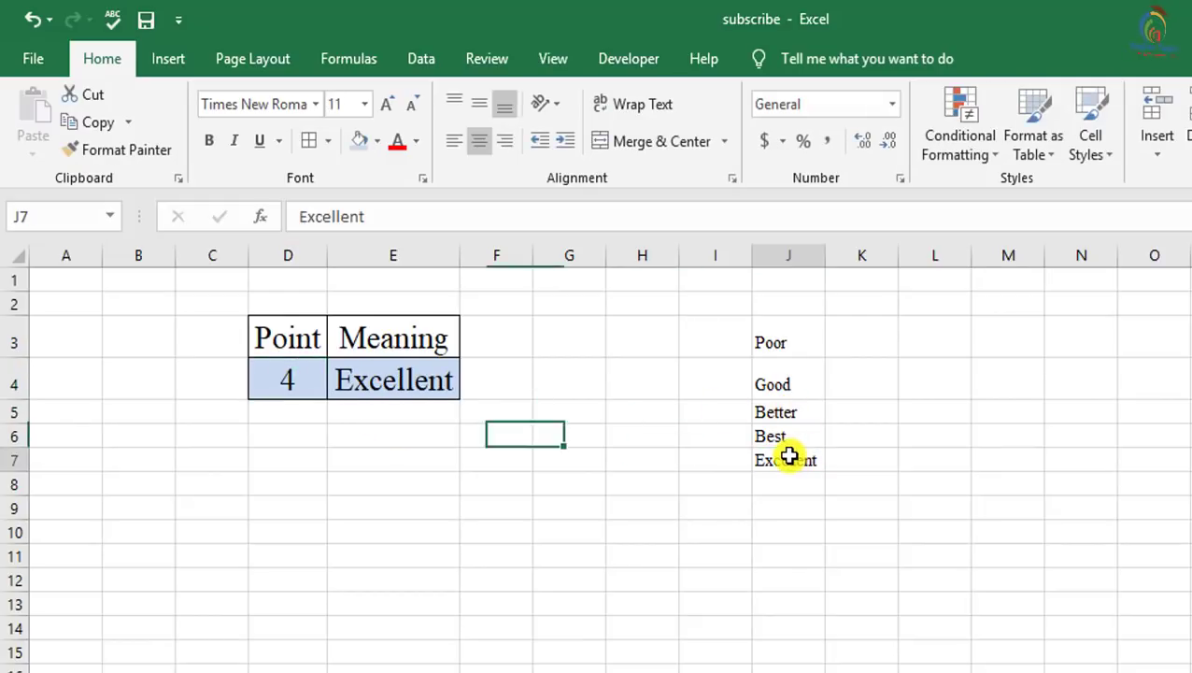
left_click(727, 336)
type("1")
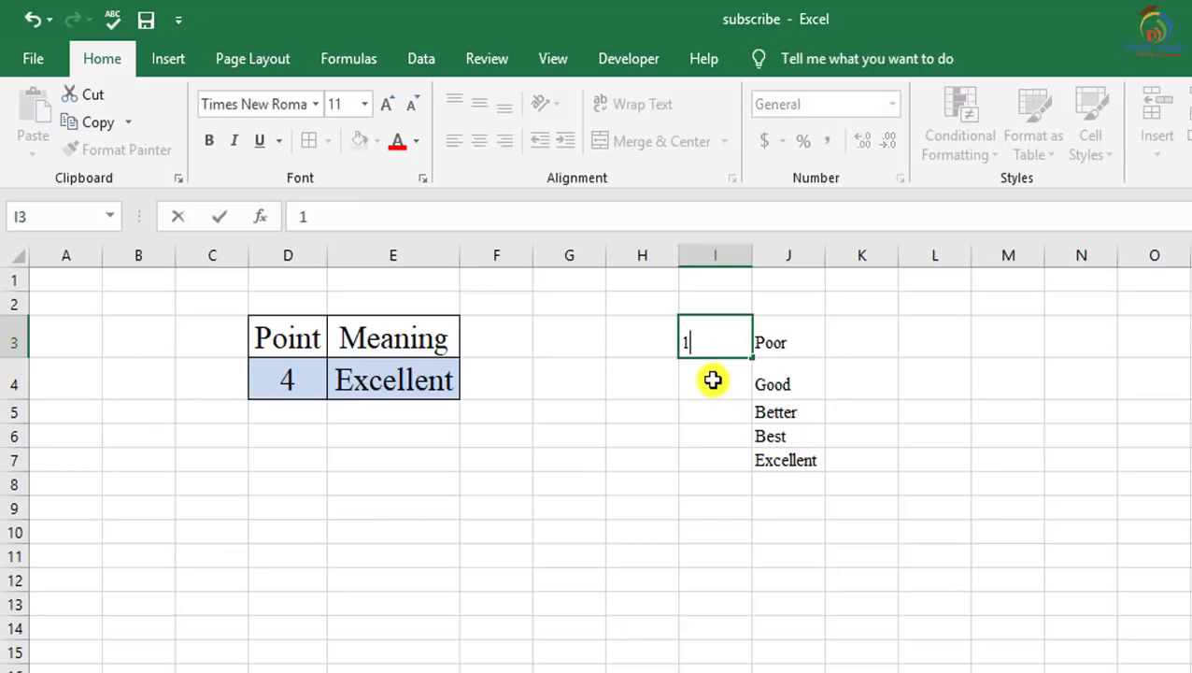
key("Return")
type("2")
left_click_drag(715, 338, 789, 456)
left_click(990, 417)
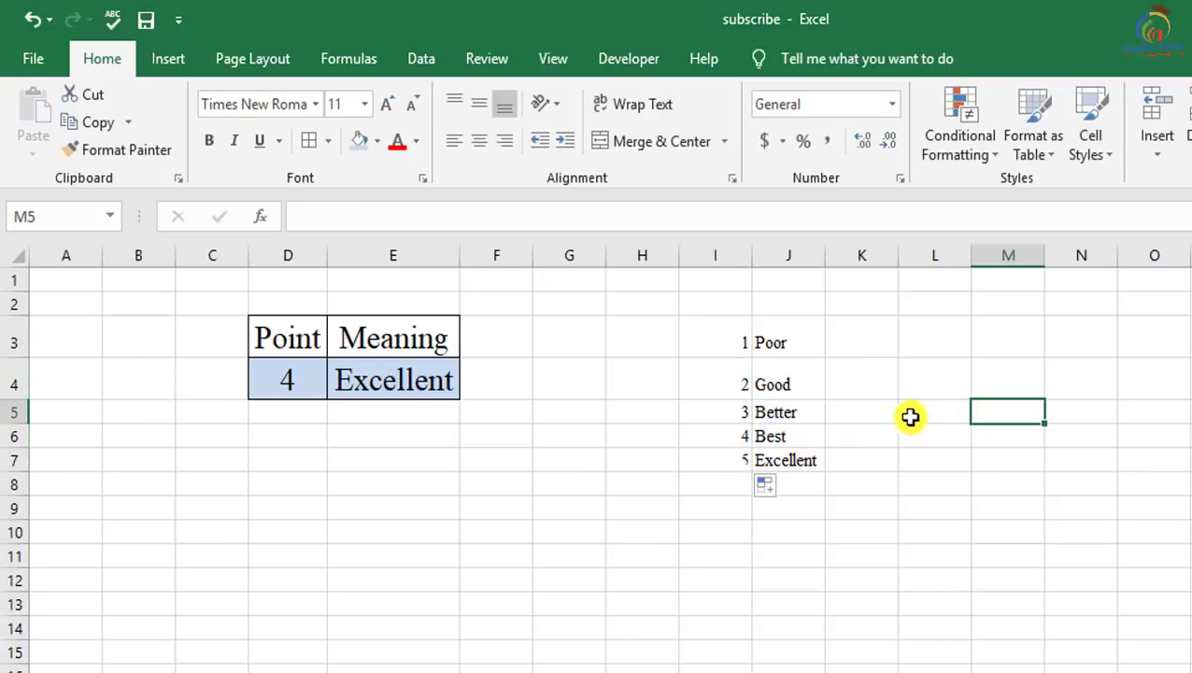
left_click(779, 336)
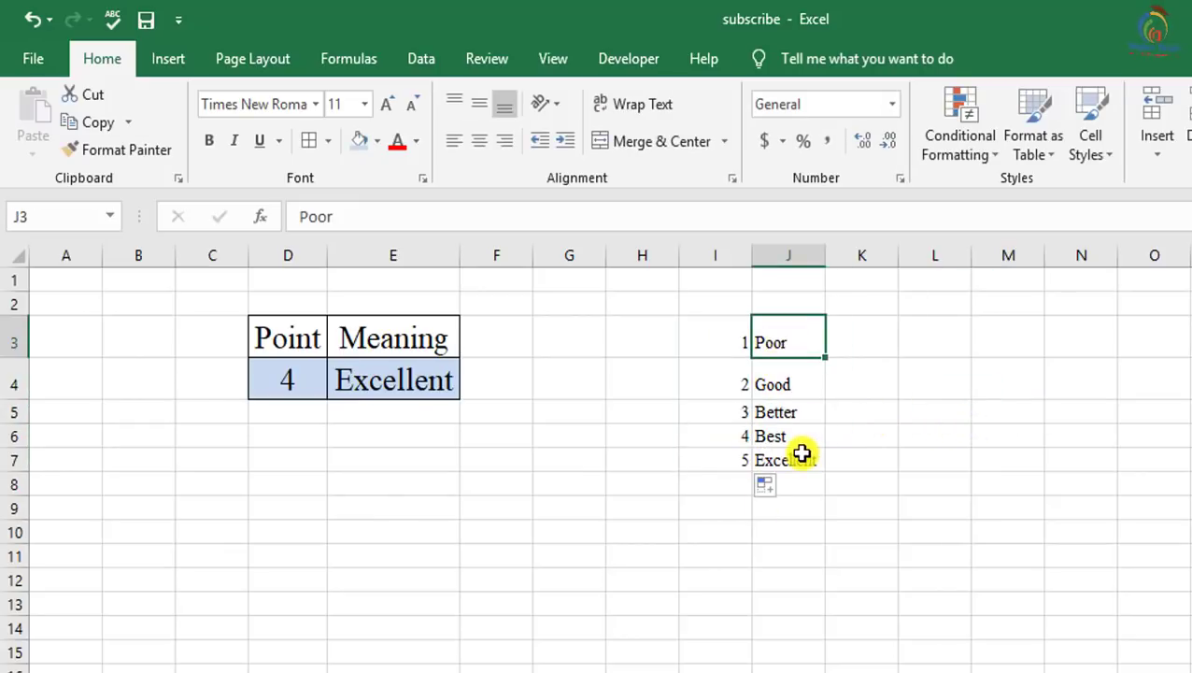
left_click(799, 456)
left_click(304, 379)
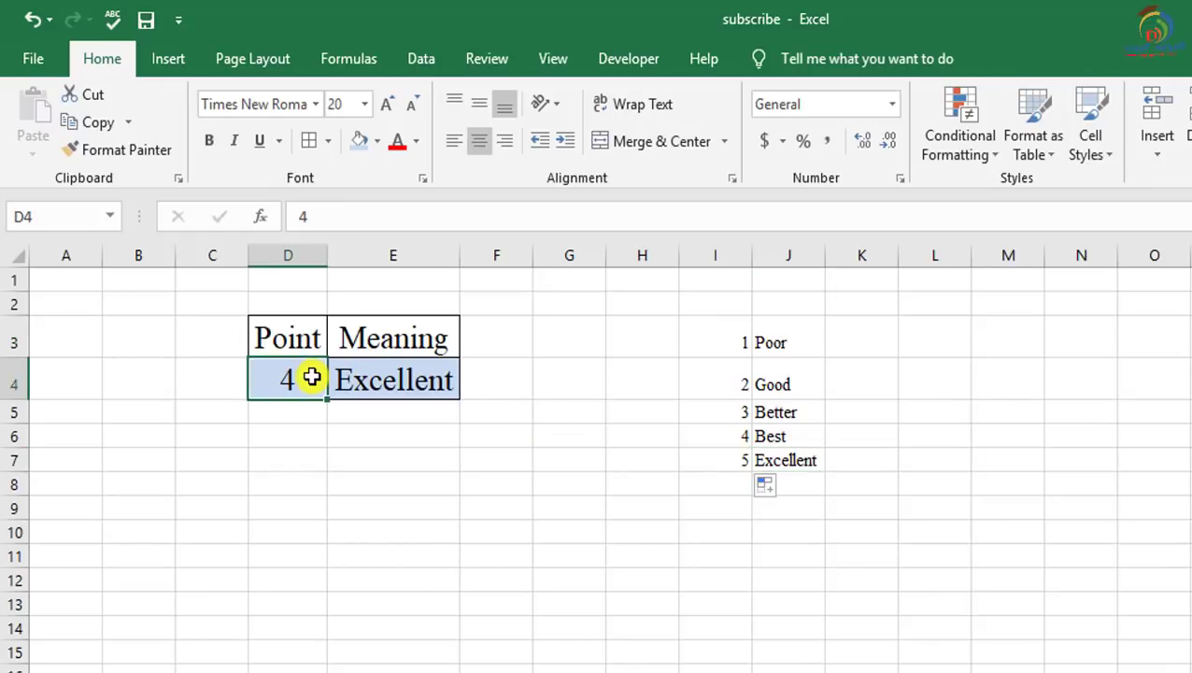
- Insert $J$5 after $J$4 in E4's CHOOSE formula and commit it
double_click(433, 374)
type("=CHOOSE(D4,$J$3,$J$4,$J$6,$J$7)")
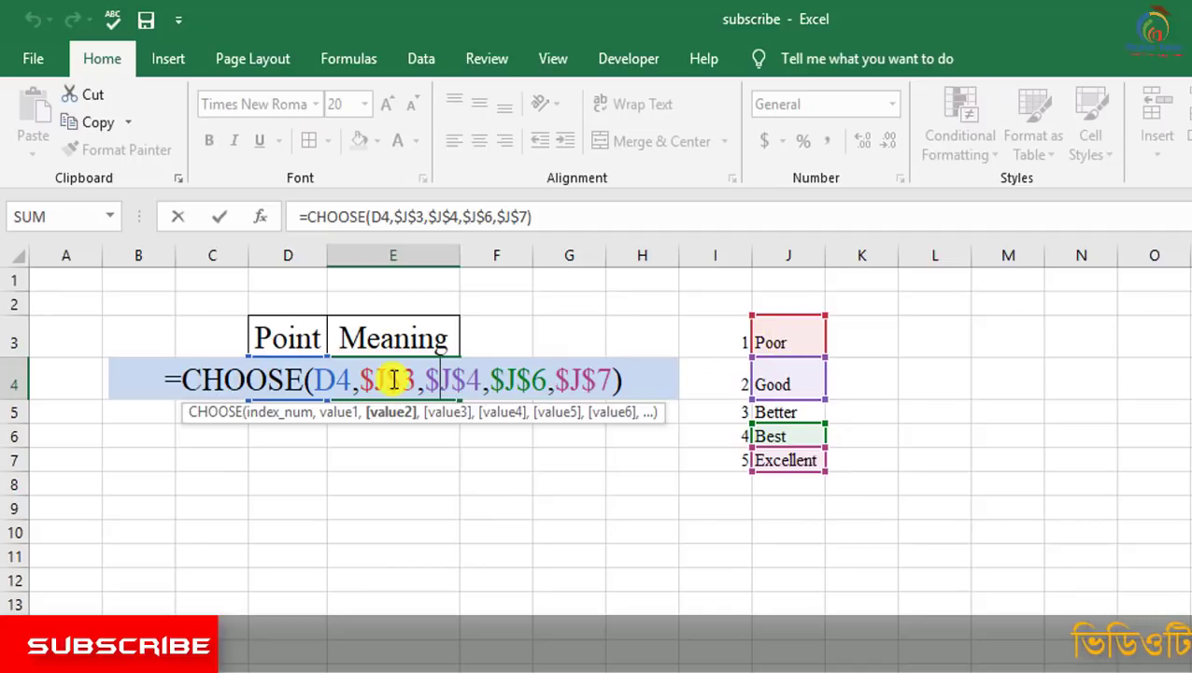
left_click(493, 379)
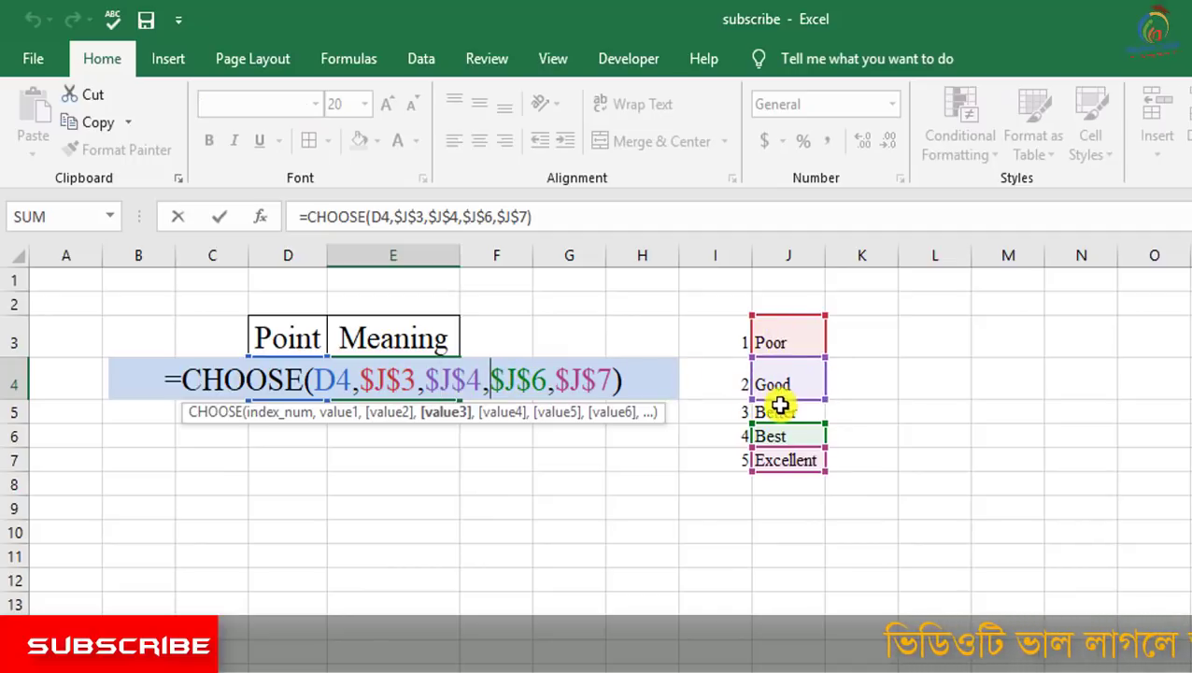
left_click(776, 408)
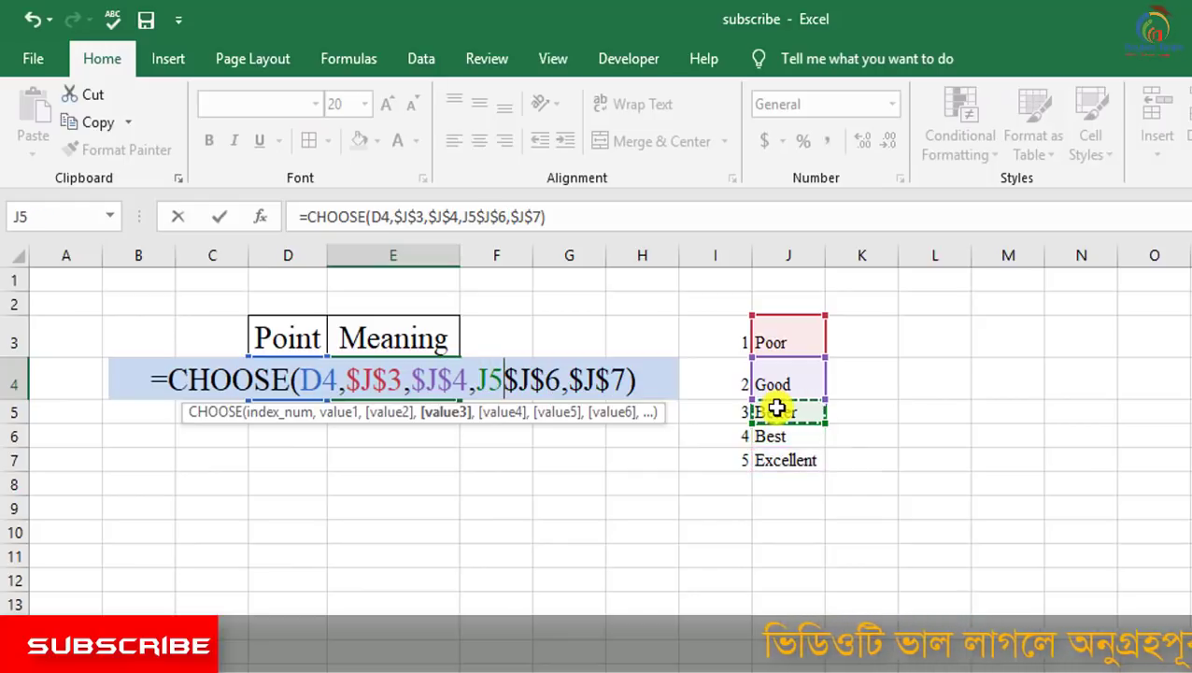
key("F4")
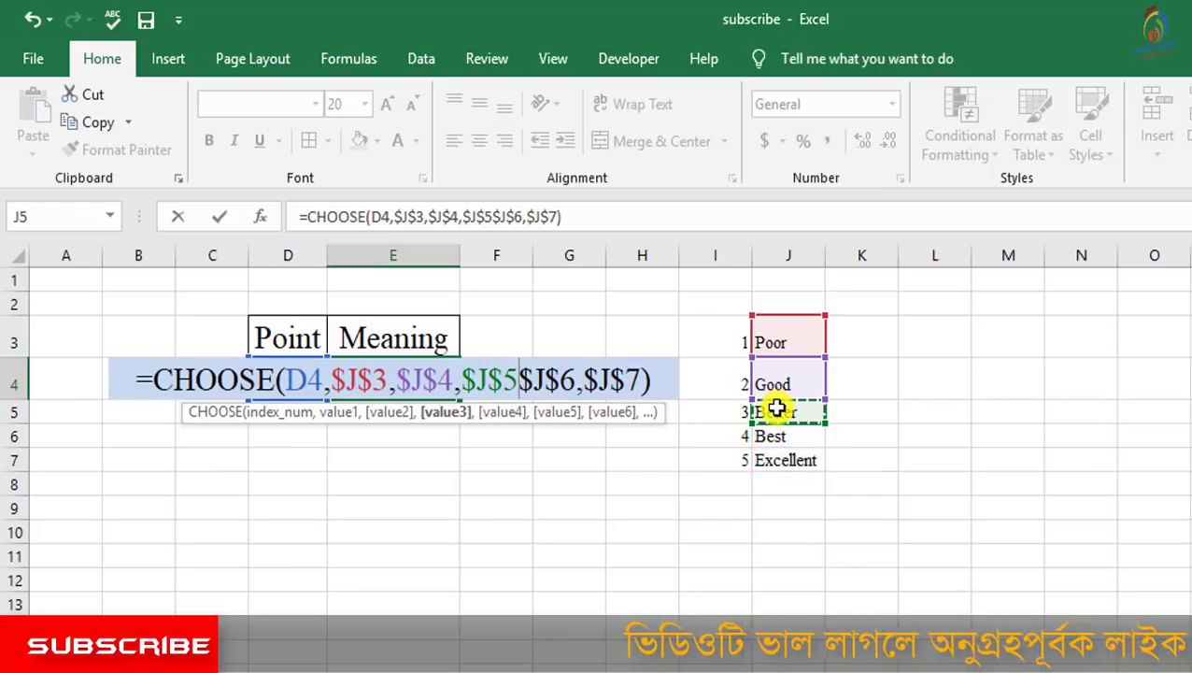
type(",")
key("Return")
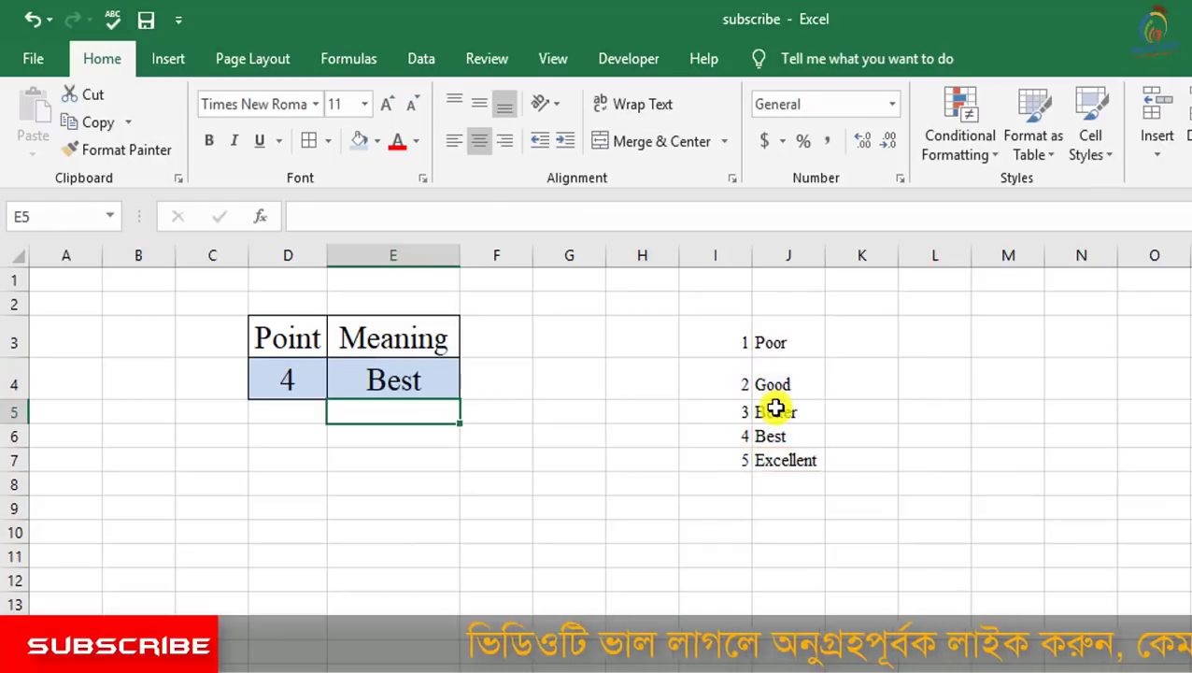
- Enter 5 as the Point in D4 to confirm E4 shows Excellent
left_click(420, 393)
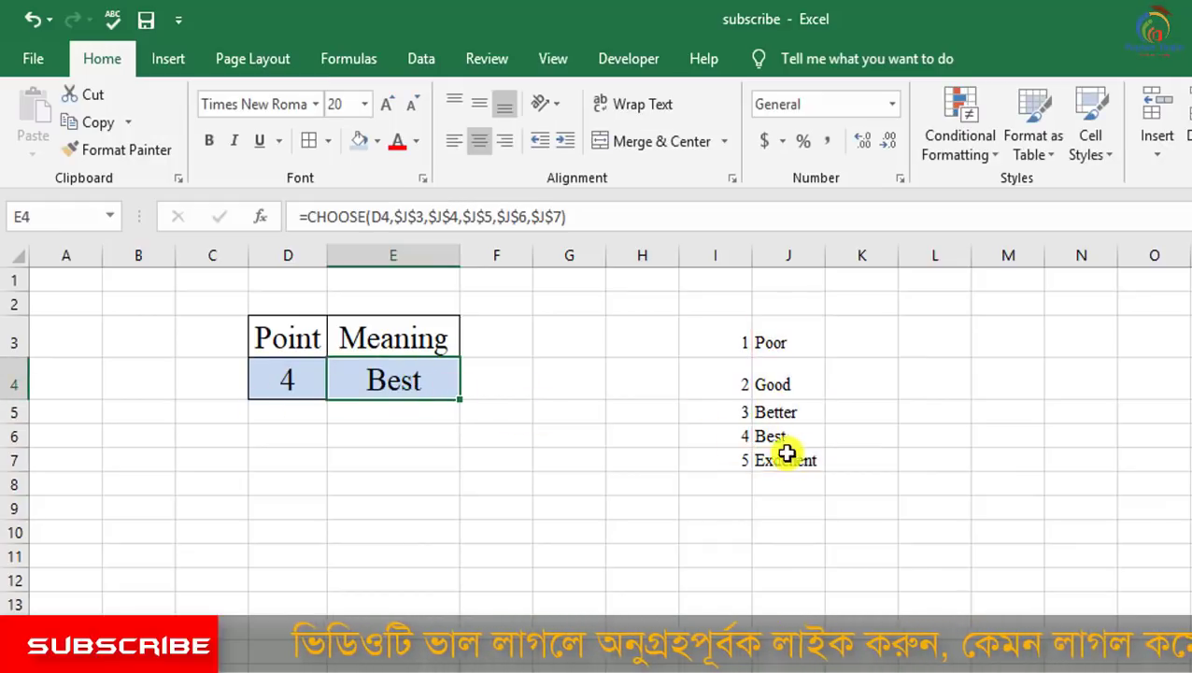
left_click(733, 438)
left_click(292, 390)
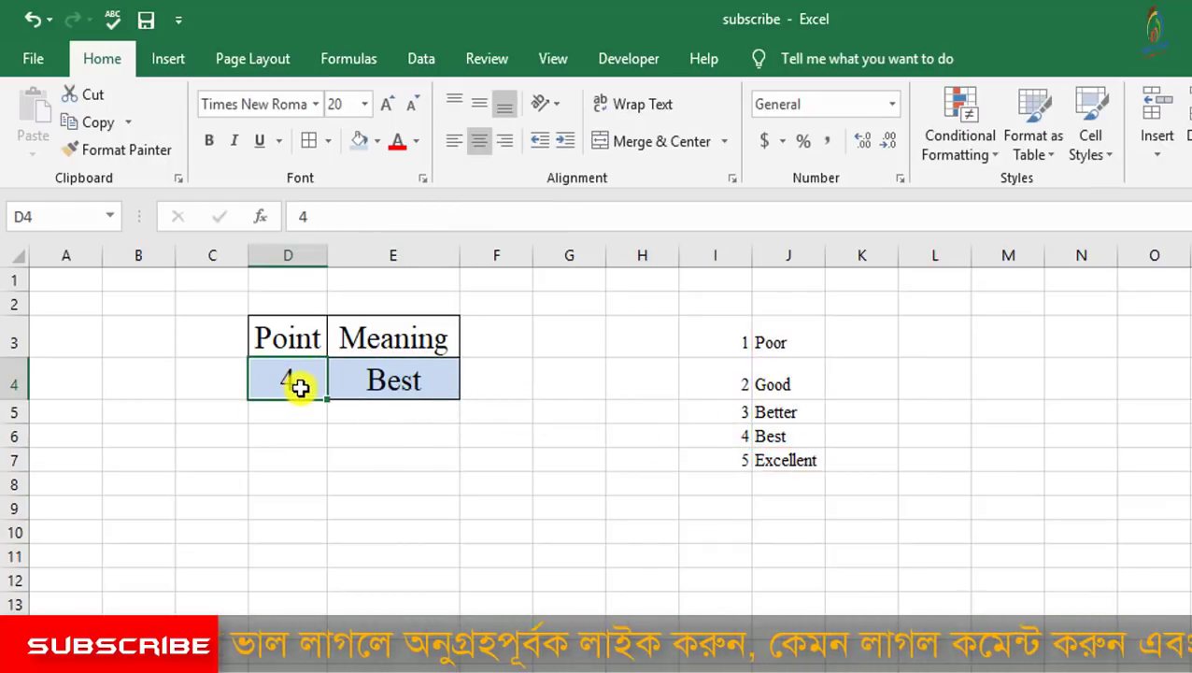
type("5")
key("Return")
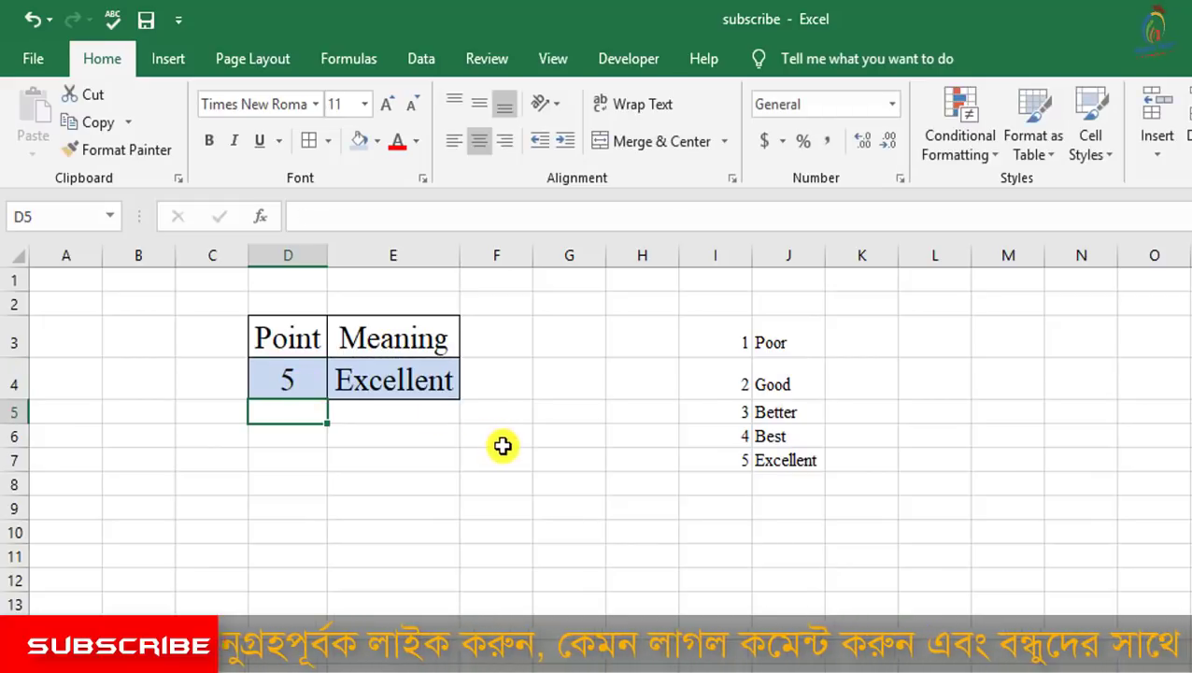
- Change D4 to 3 so E4 shows Better, then reopen E4's formula for editing
left_click(320, 381)
type("3")
key("Return")
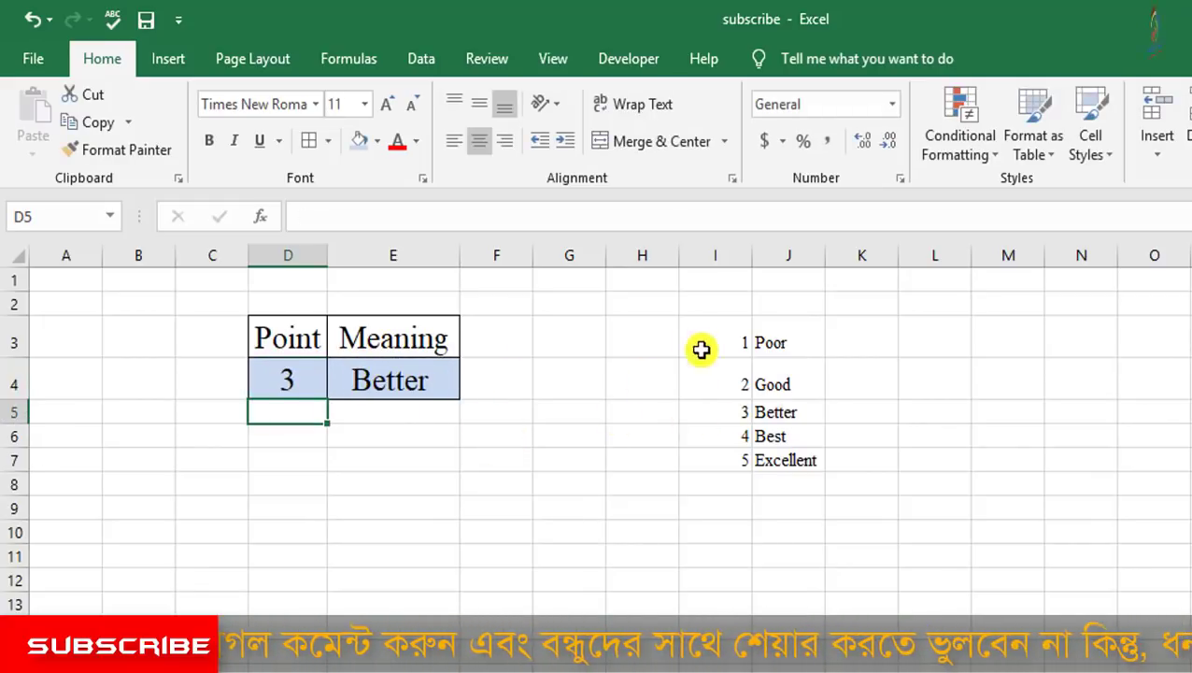
double_click(439, 379)
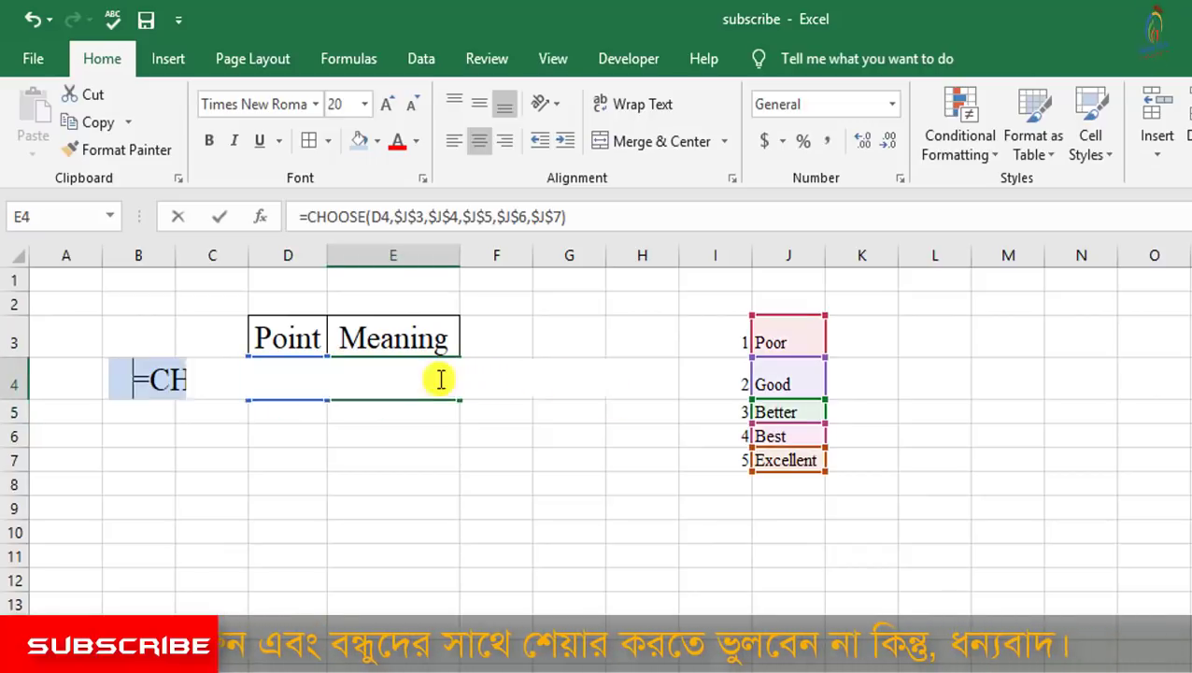